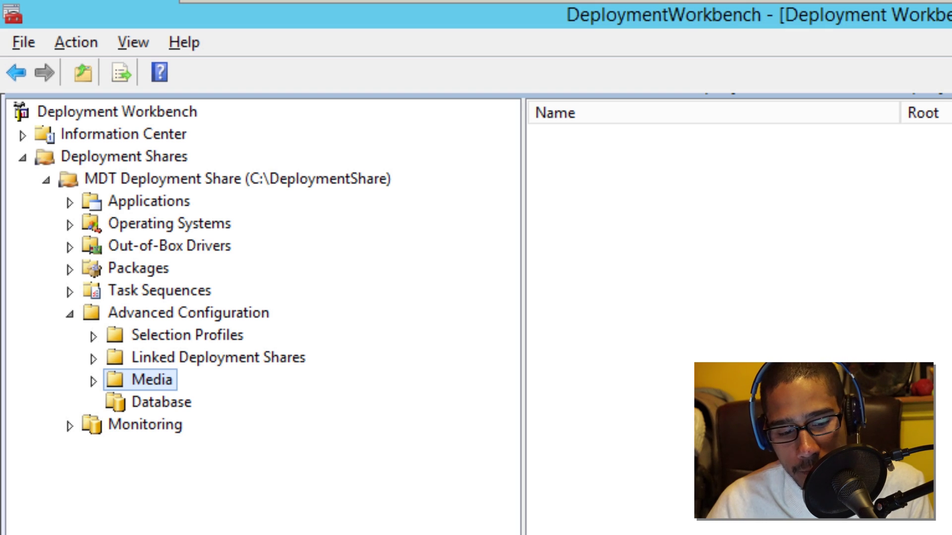
Switch to SQL Server Management Studio and review the bj-mdt server's connection properties, including the remote connections setting
key("alt+Tab")
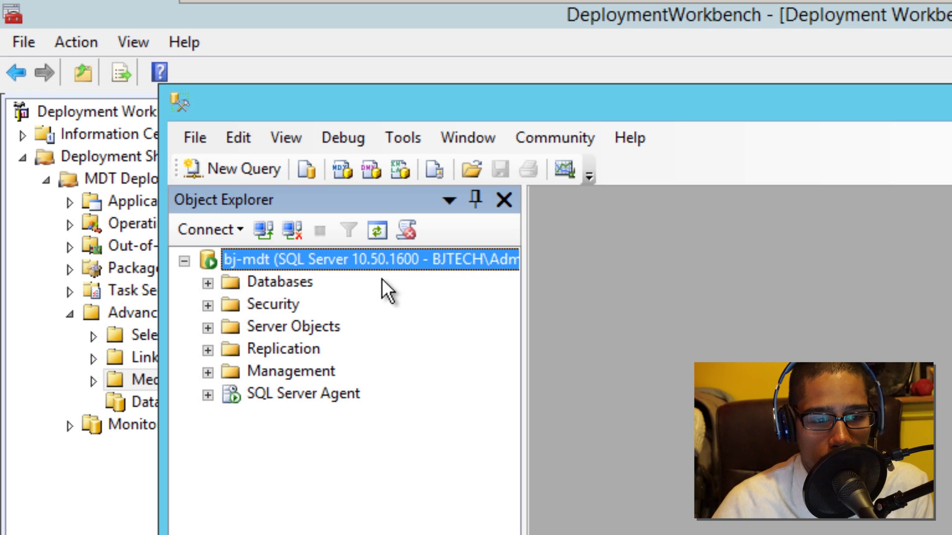
right_click(375, 262)
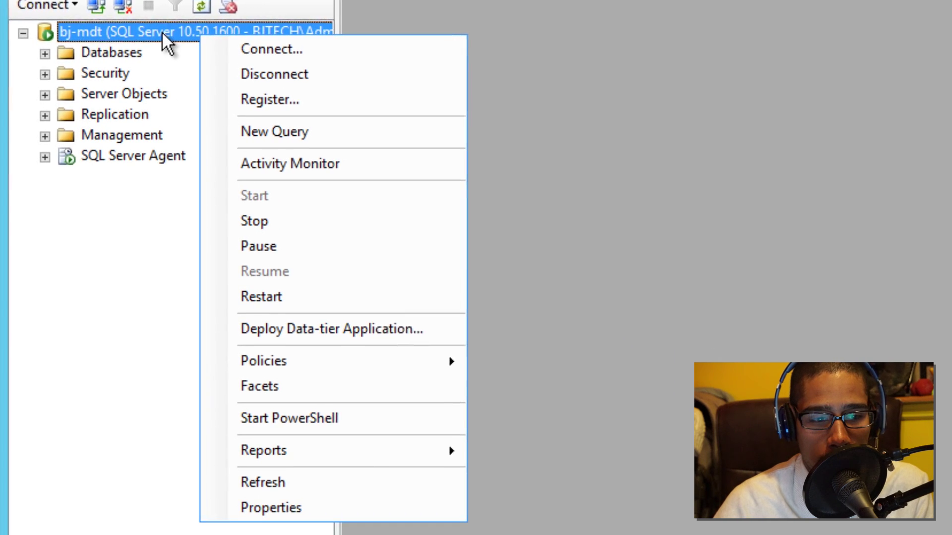
left_click(288, 490)
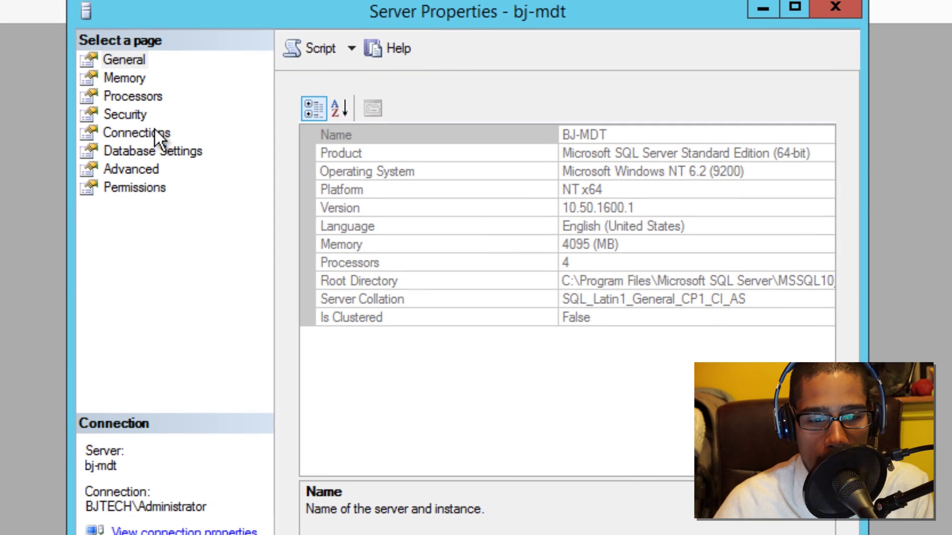
left_click(150, 132)
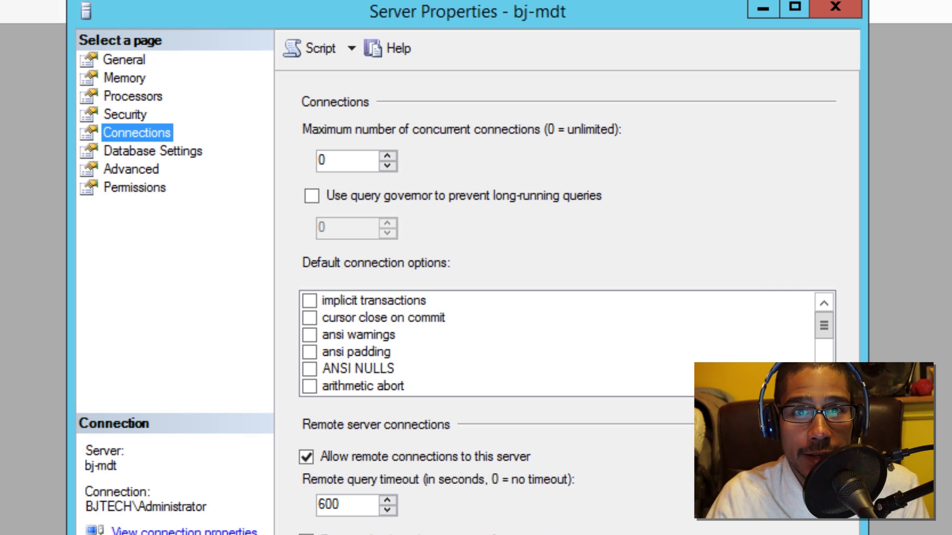
left_click(590, 362)
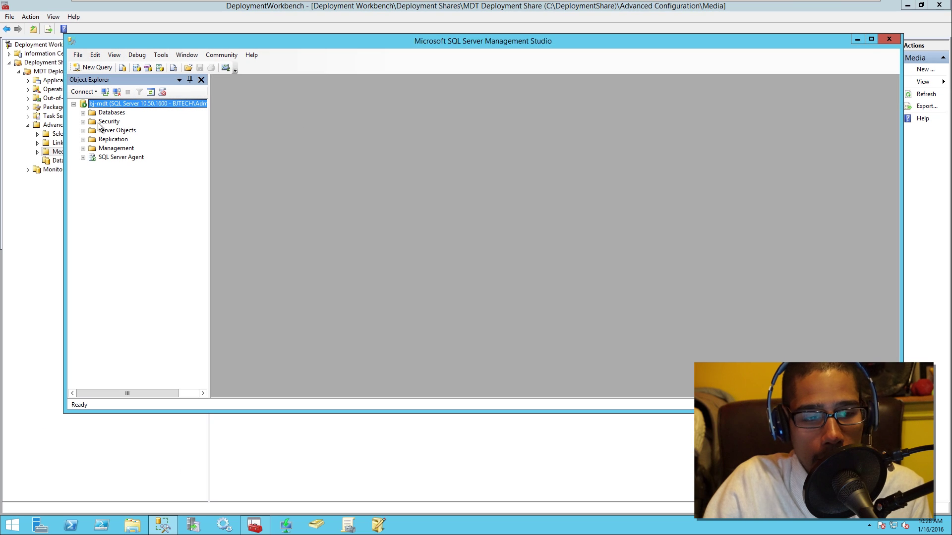
Look through the system databases on the bj-mdt server, and return to Deployment Workbench
left_click(83, 112)
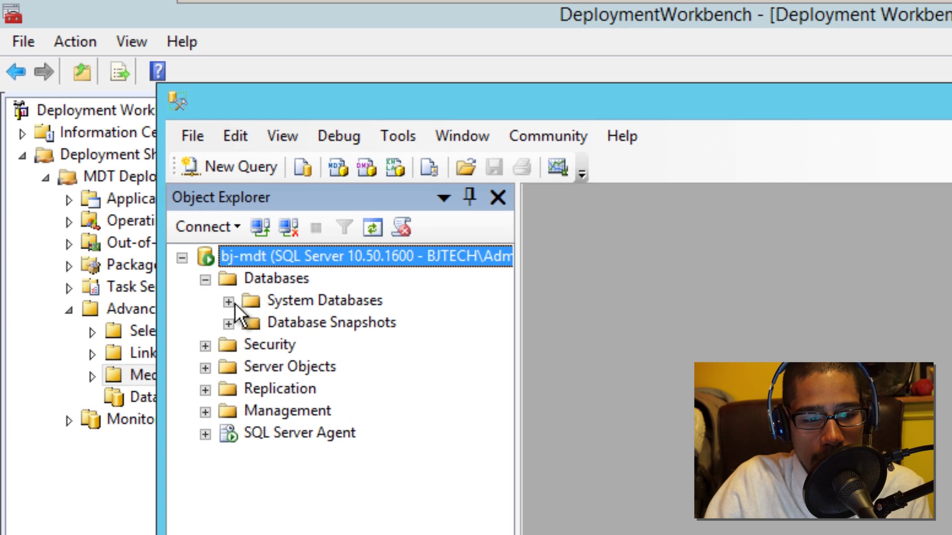
left_click(228, 302)
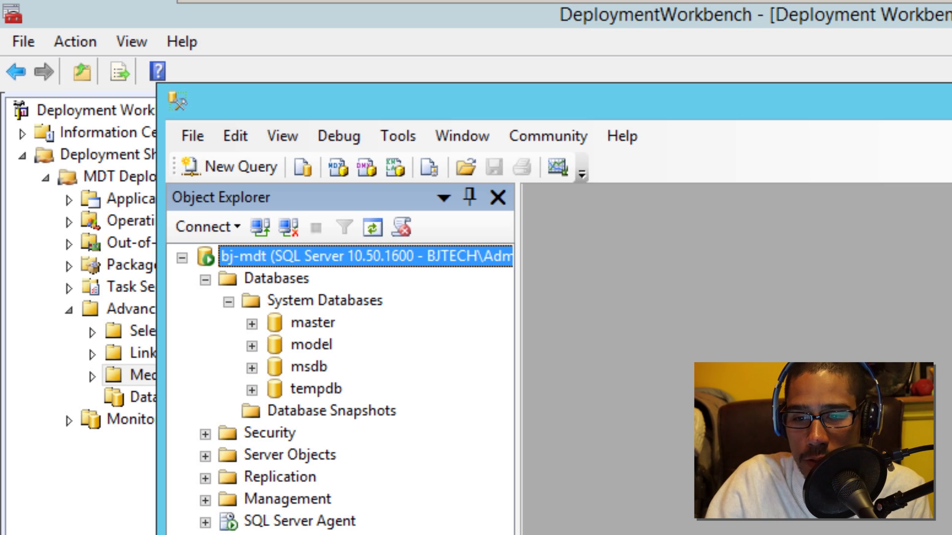
key("alt+Tab")
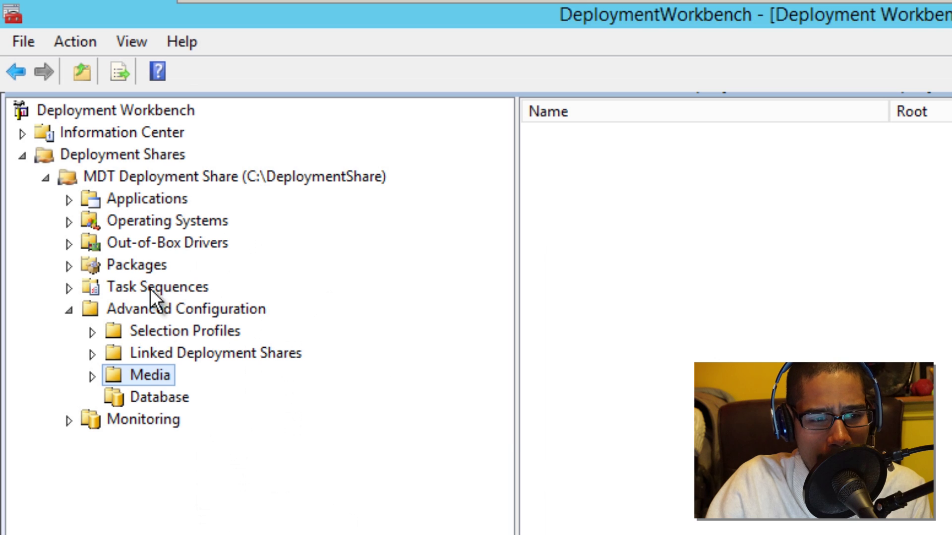
Start creating a new deployment database under Advanced Configuration of the MDT Deployment Share
left_click(143, 313)
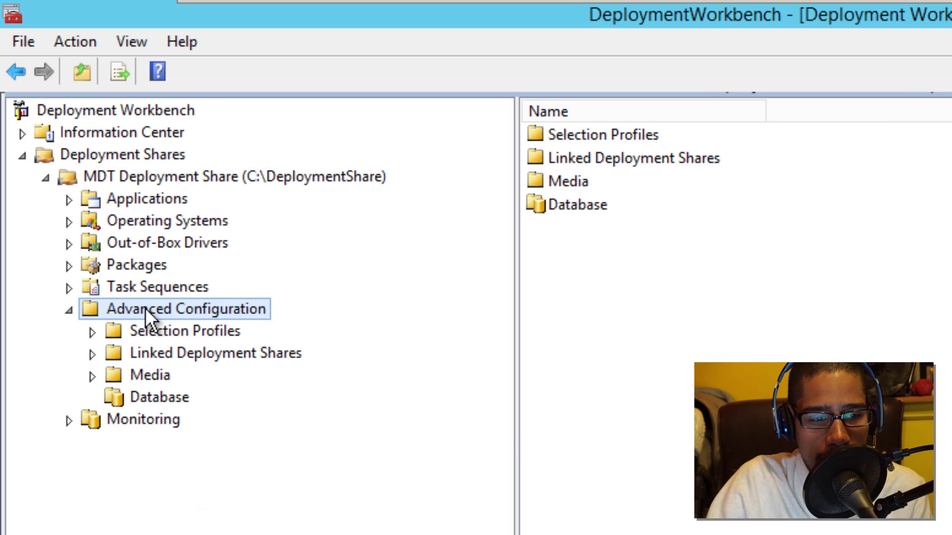
left_click(174, 401)
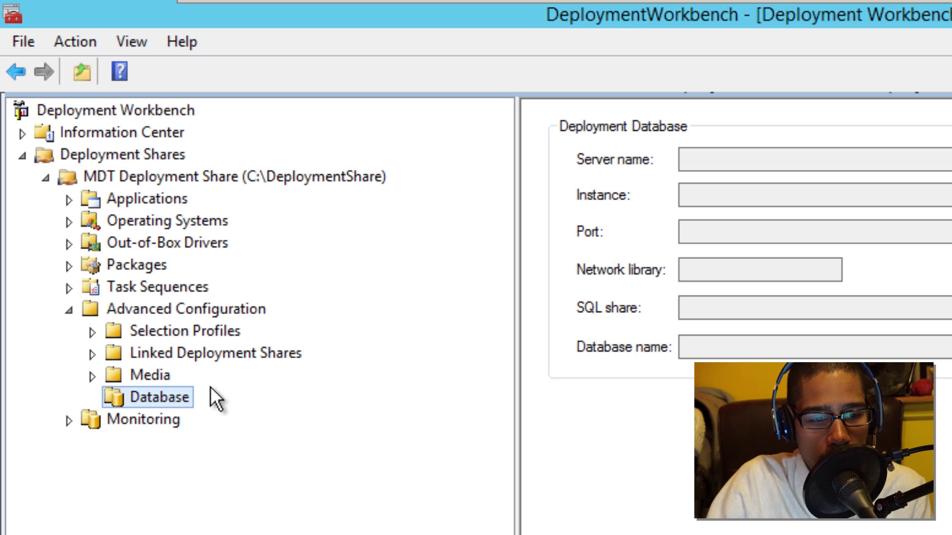
right_click(187, 400)
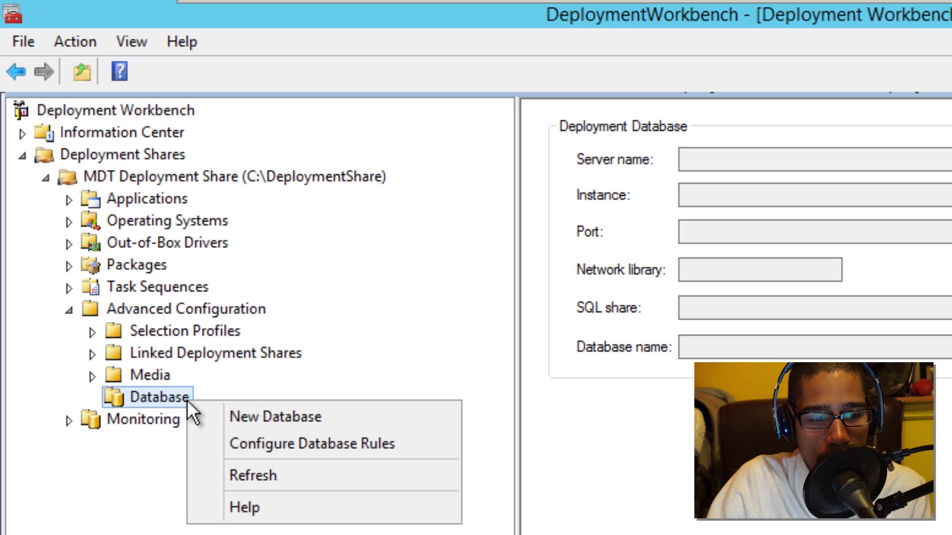
left_click(275, 416)
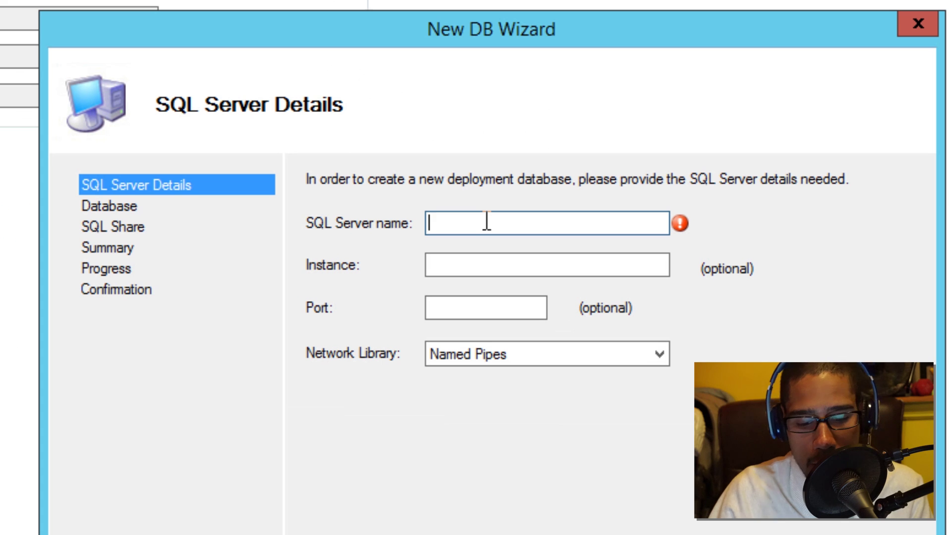
Set the SQL Server name to bj-mdt with Named Pipes as the network library, and proceed to the database choice
type("bj-")
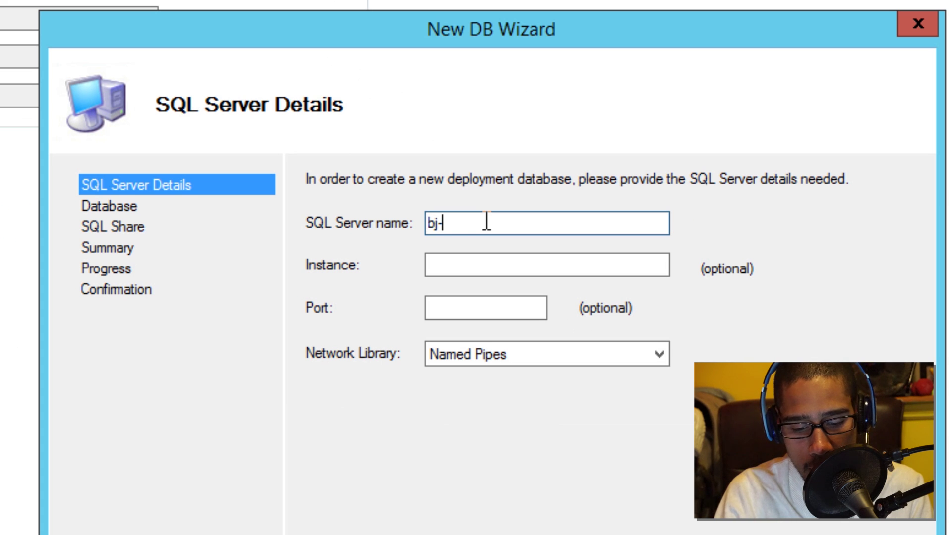
type("mdt")
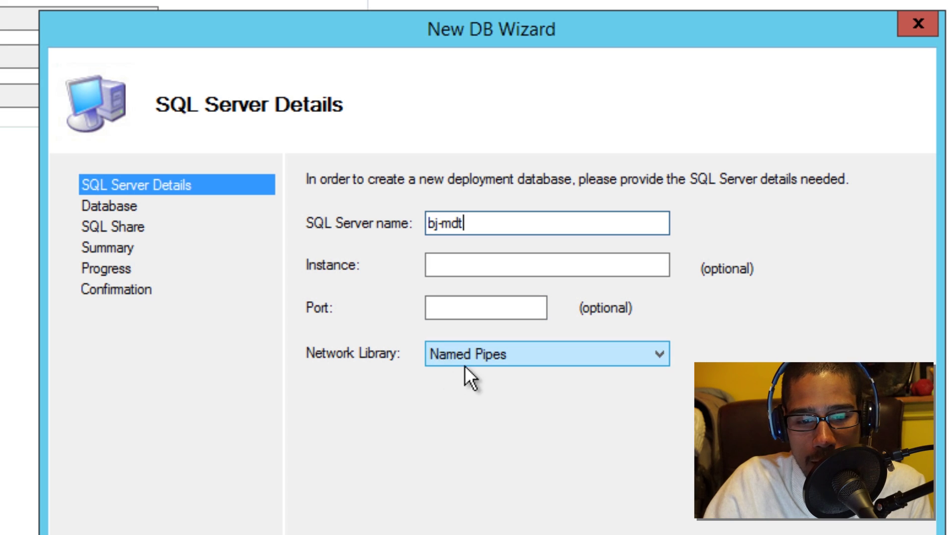
left_click(495, 364)
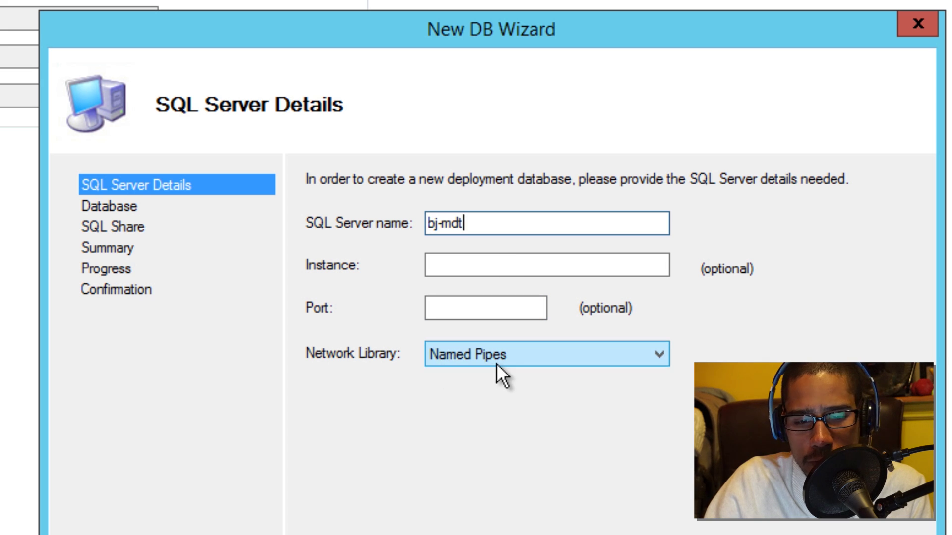
left_click(382, 420)
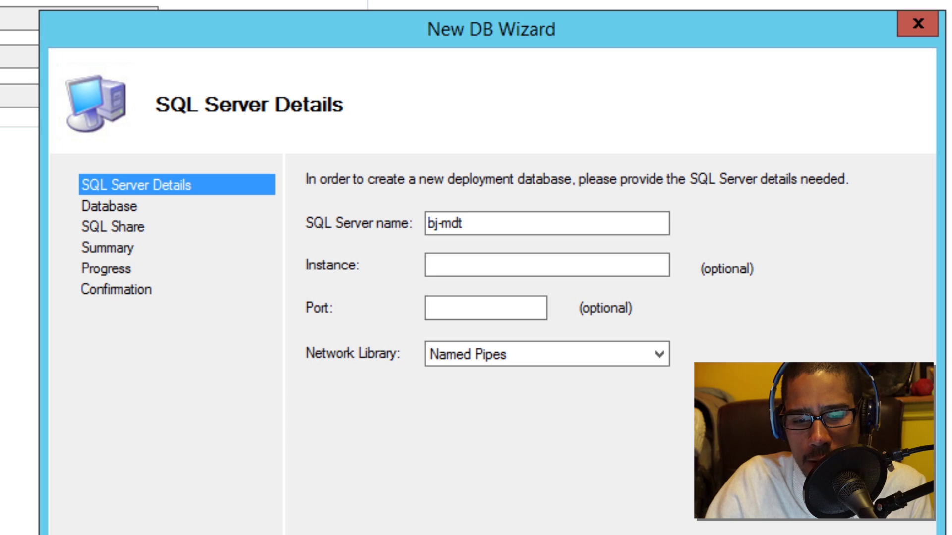
key("Return")
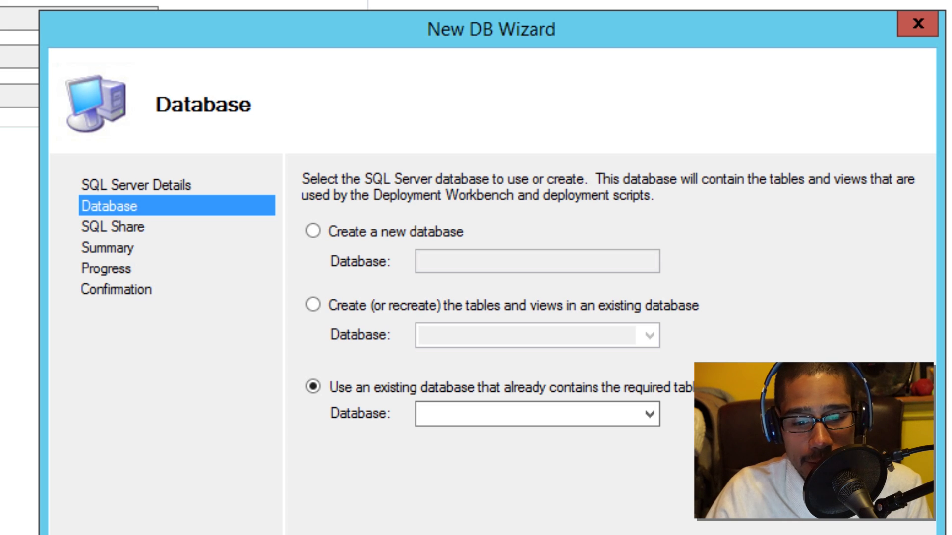
Choose to create a new database named MDT and proceed to the SQL share settings
left_click(638, 412)
left_click(648, 415)
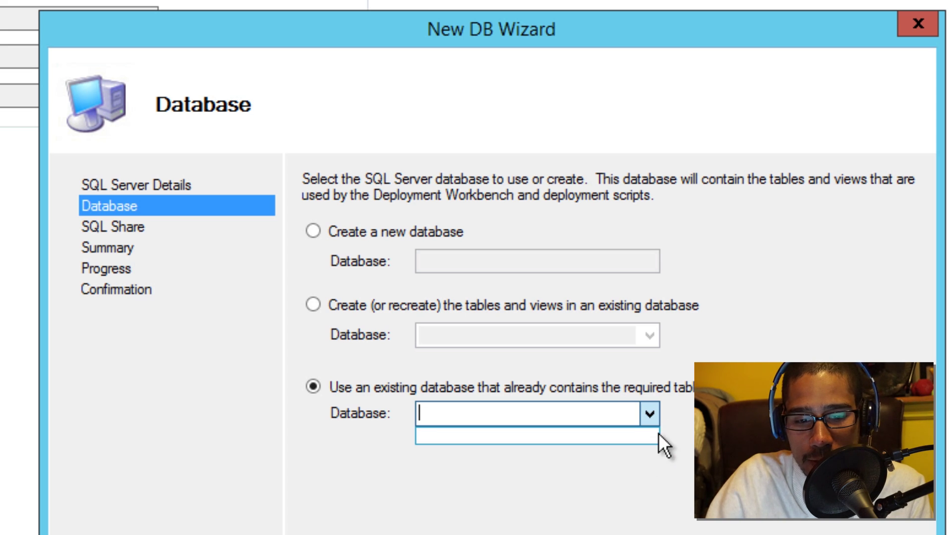
left_click(317, 227)
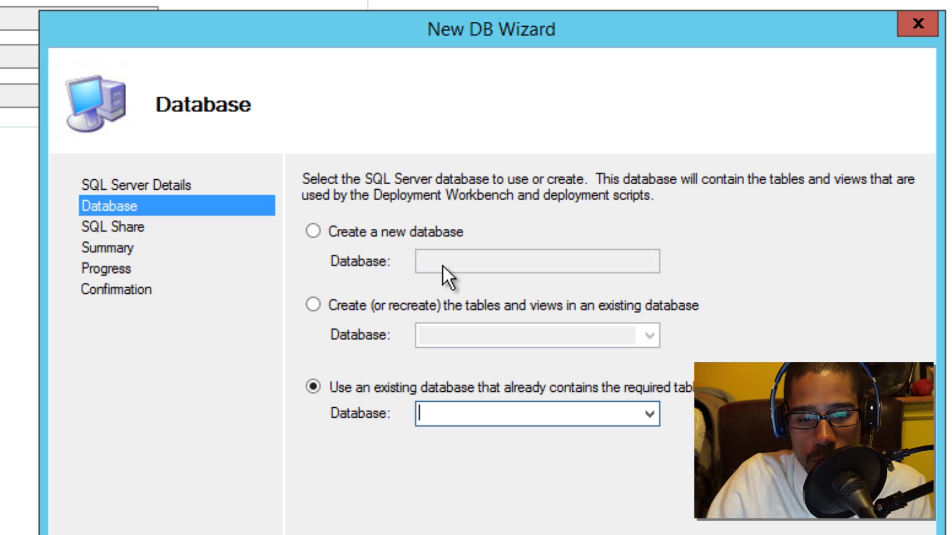
left_click(312, 231)
left_click(516, 265)
type("MDT")
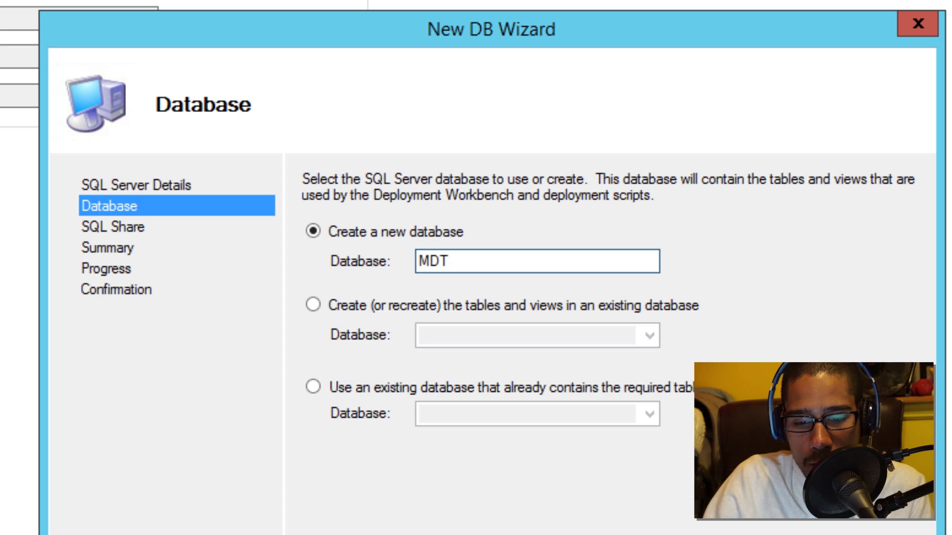
key("Return")
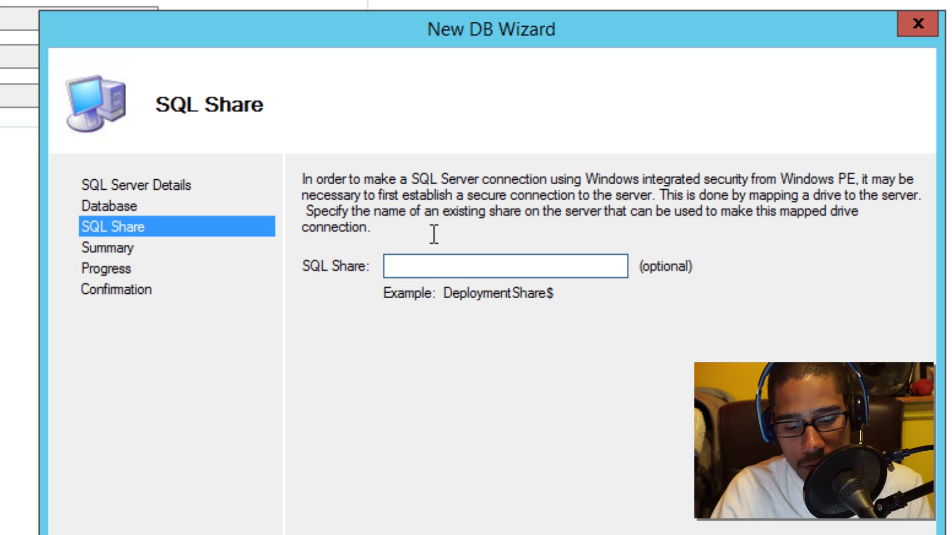
Set the SQL share to DeploymentShare$ and proceed to the wizard's summary
type("Deploy")
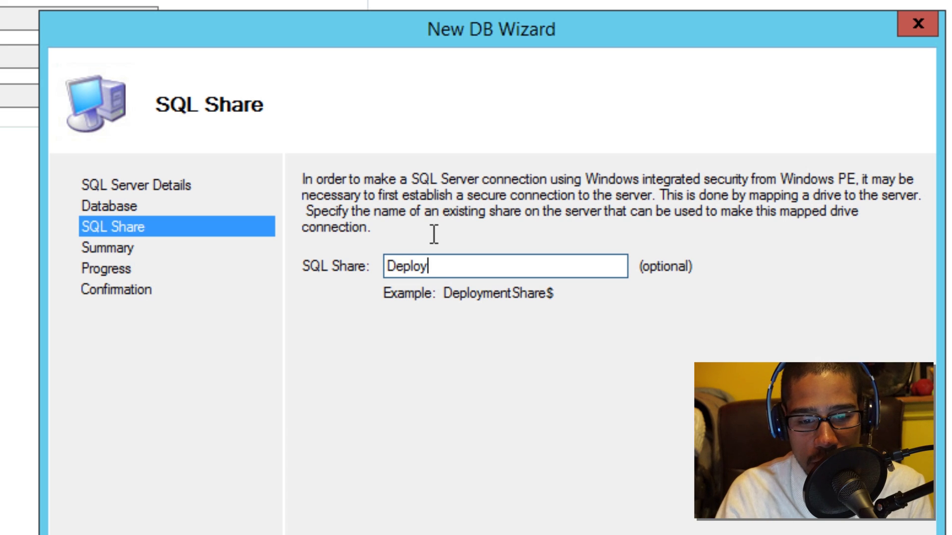
type("mentShare")
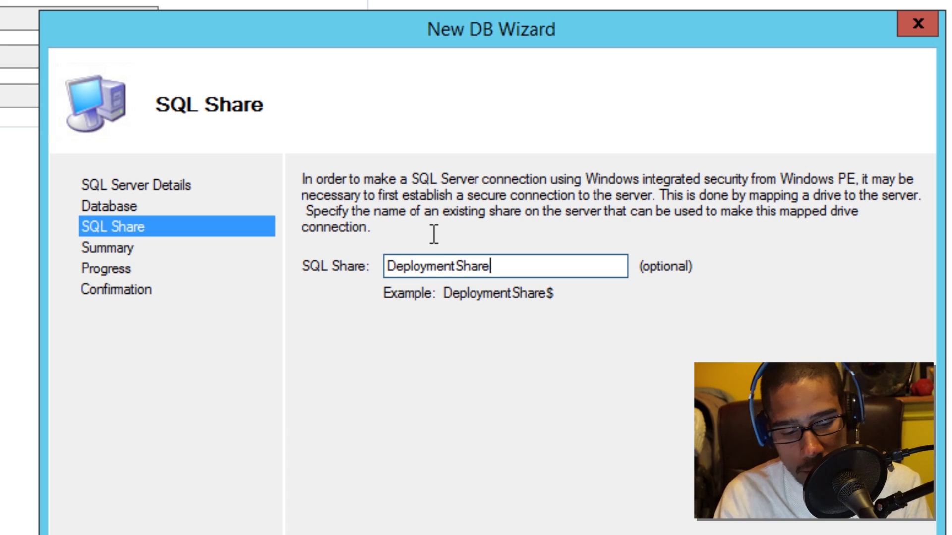
type("$")
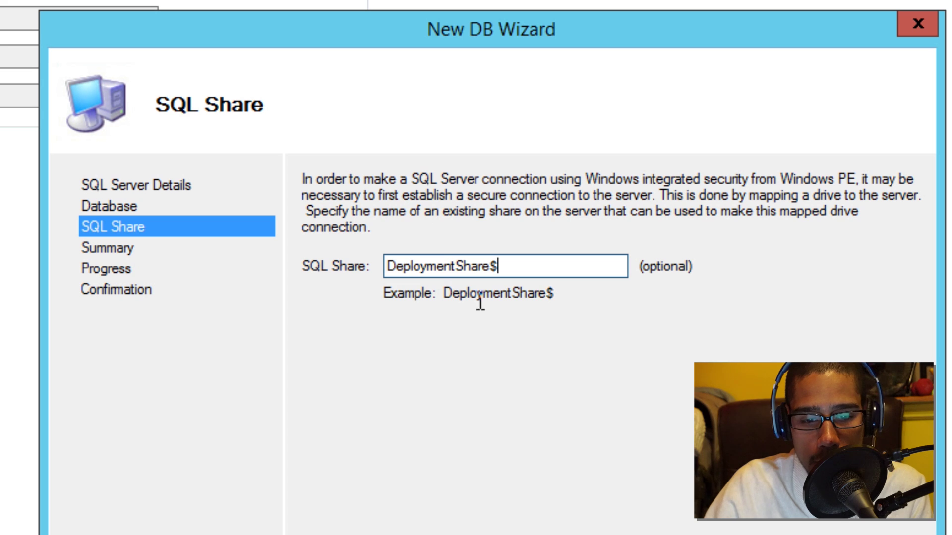
key("Return")
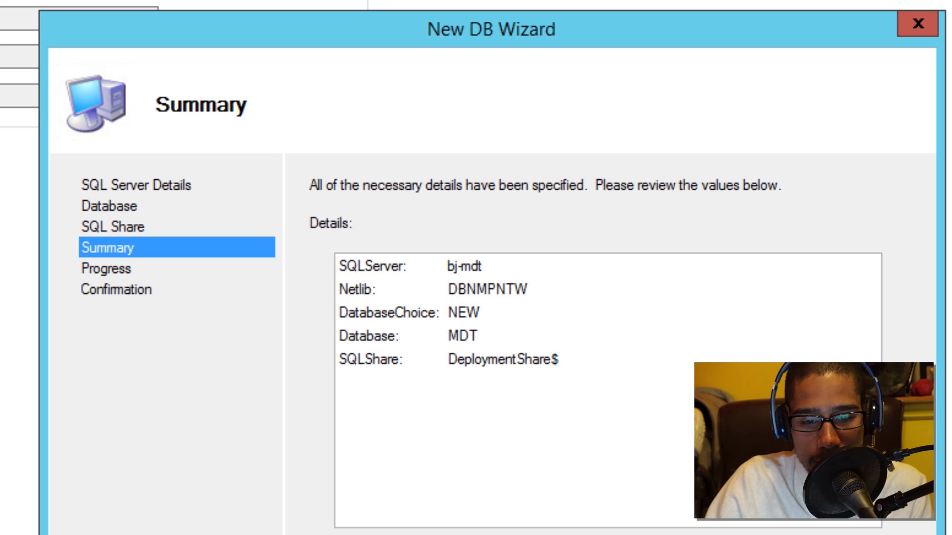
Create the database, finish the wizard, and expand the Database node of the deployment share
key("Return")
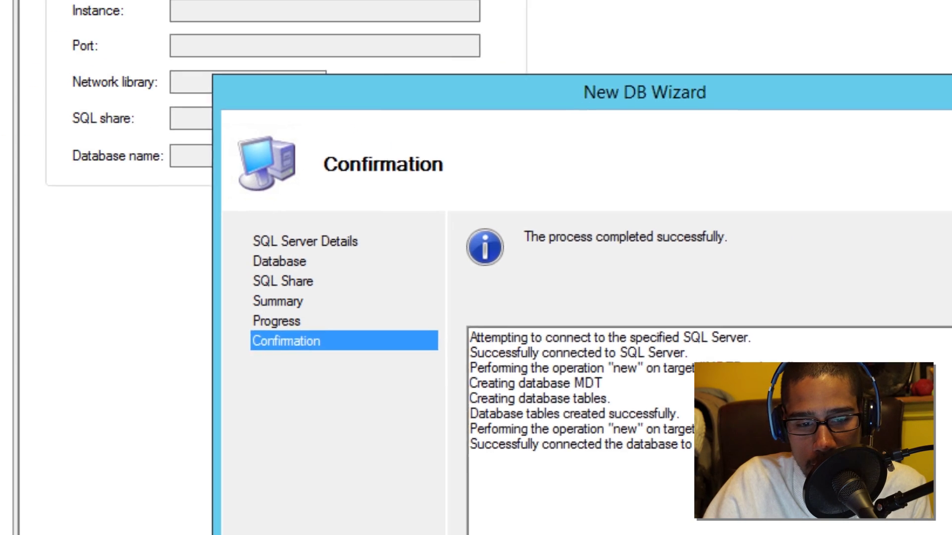
key("Return")
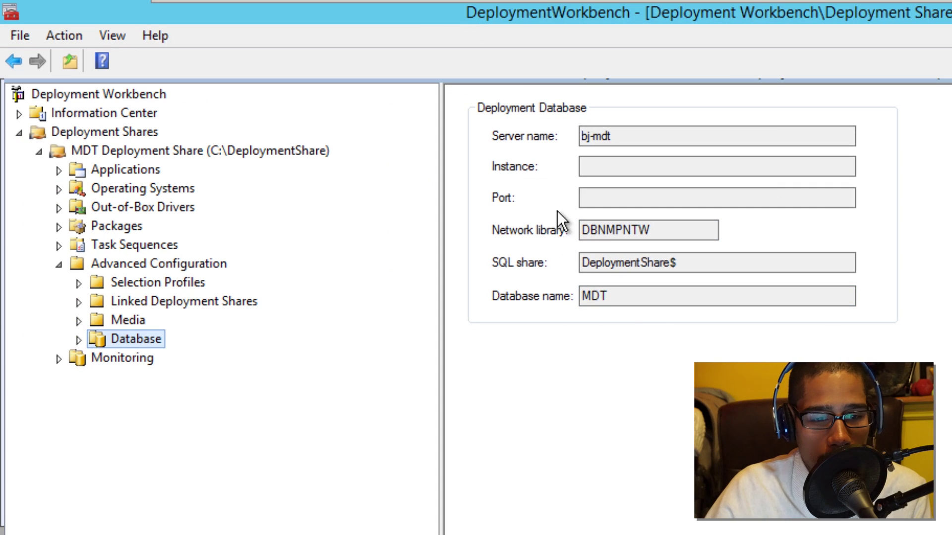
left_click(78, 340)
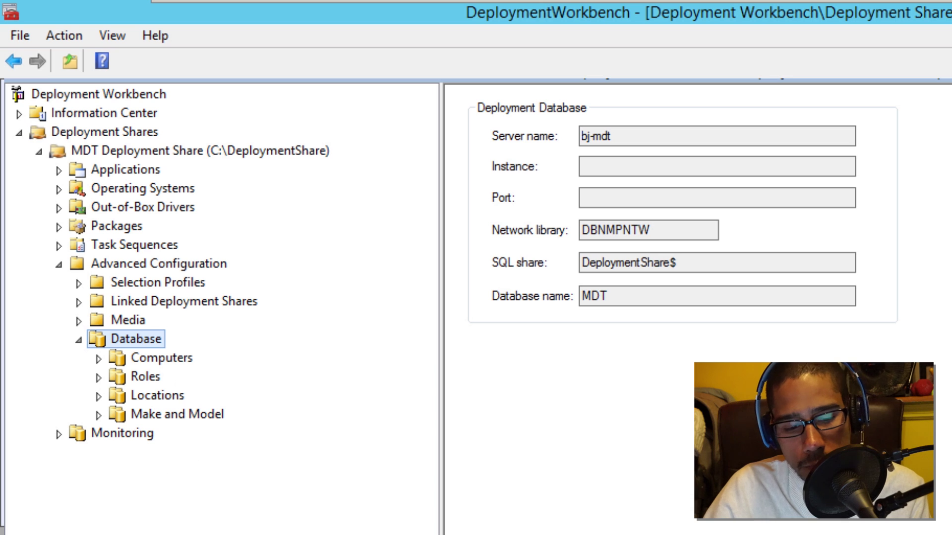
Switch to SQL Server Management Studio and refresh the bj-mdt server
key("alt+Tab")
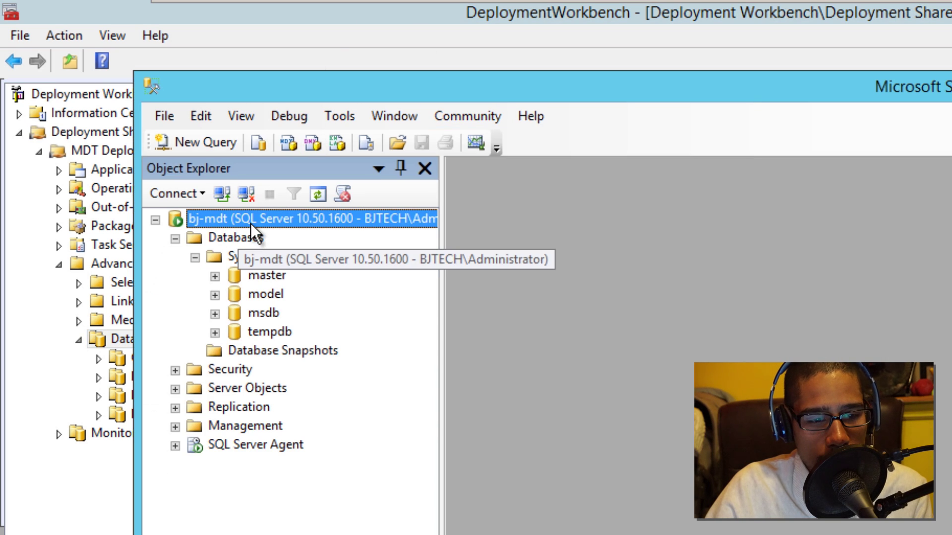
right_click(251, 217)
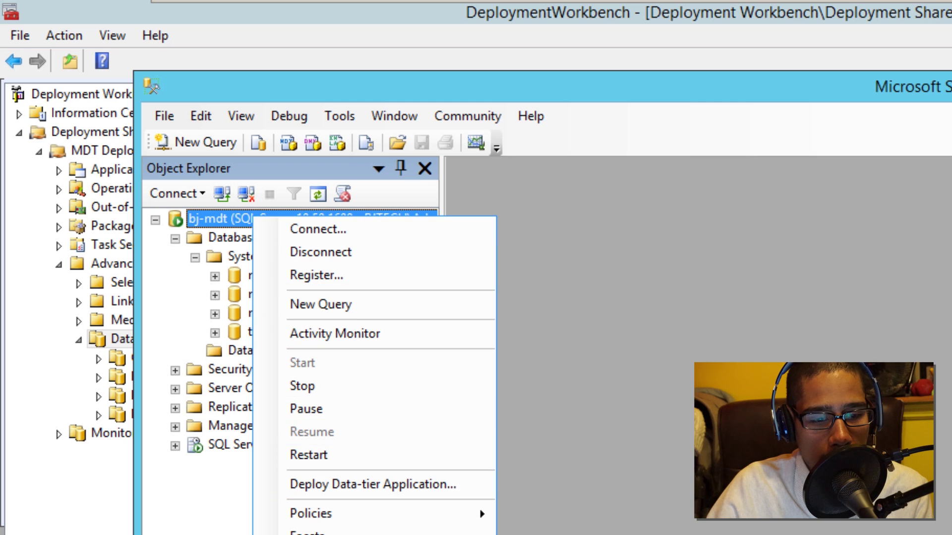
left_click(310, 534)
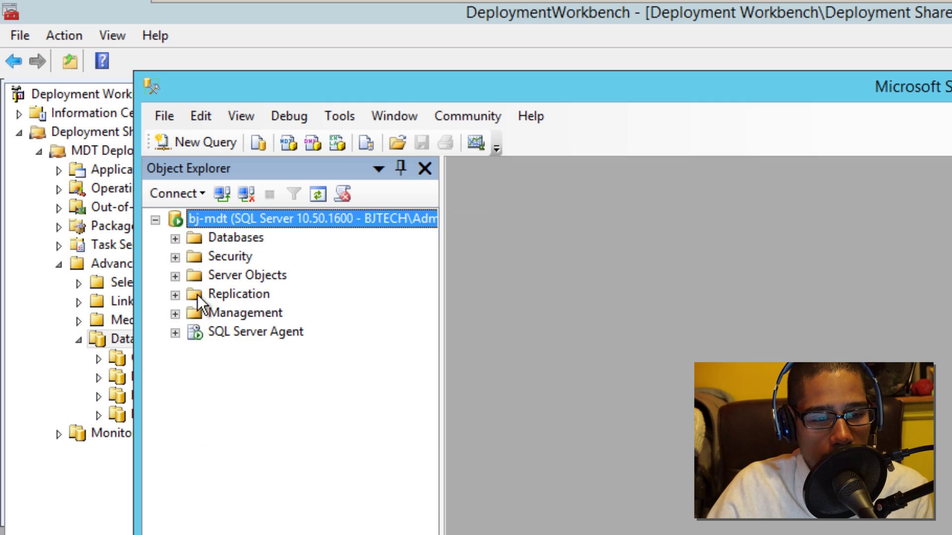
Examine the tables inside the MDT database, and return to Deployment Workbench
left_click(176, 238)
left_click(248, 295)
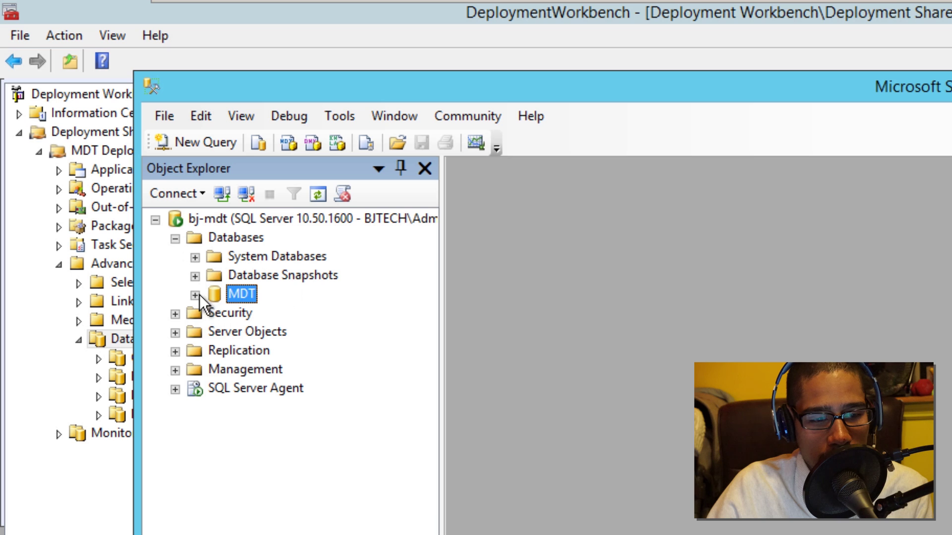
left_click(195, 295)
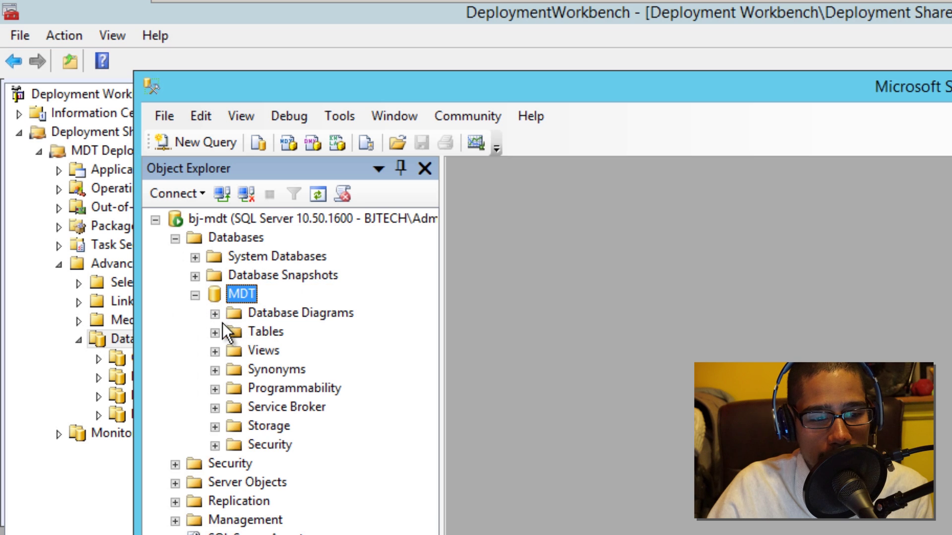
left_click(214, 332)
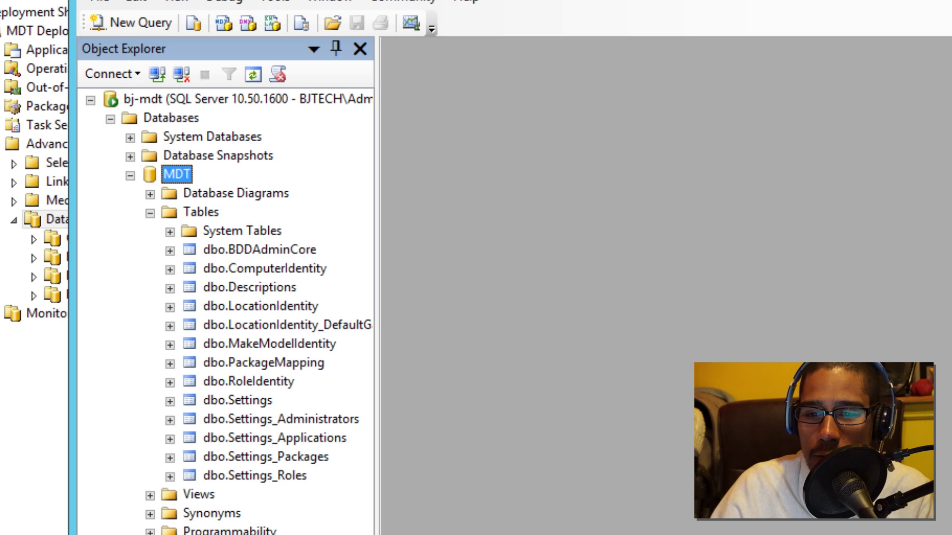
key("alt+Tab")
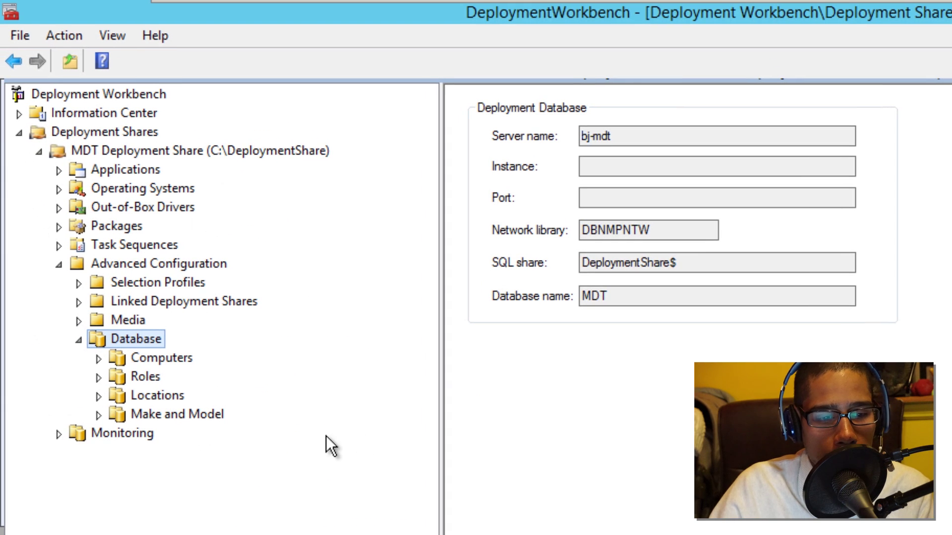
Examine the rules in the MDT Deployment Share's properties, and close the properties
right_click(171, 150)
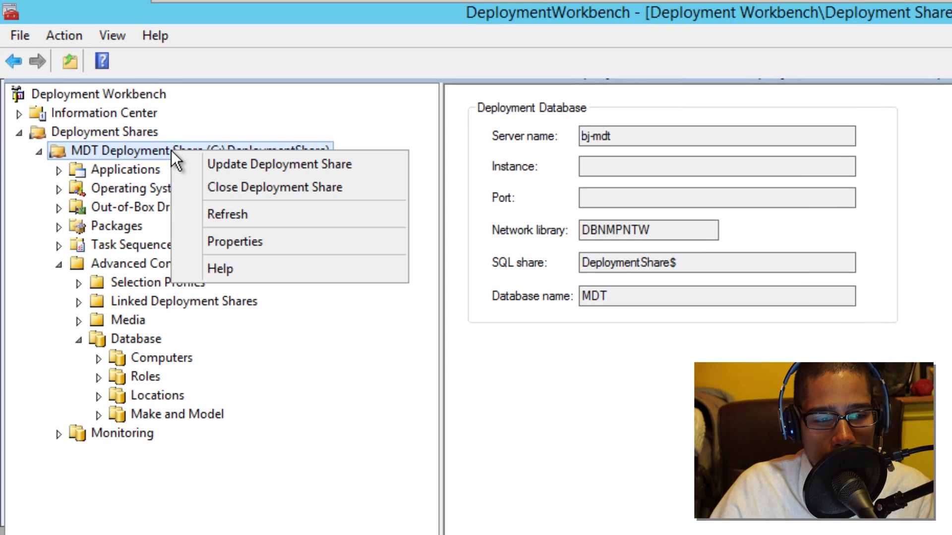
left_click(287, 244)
left_click(709, 281)
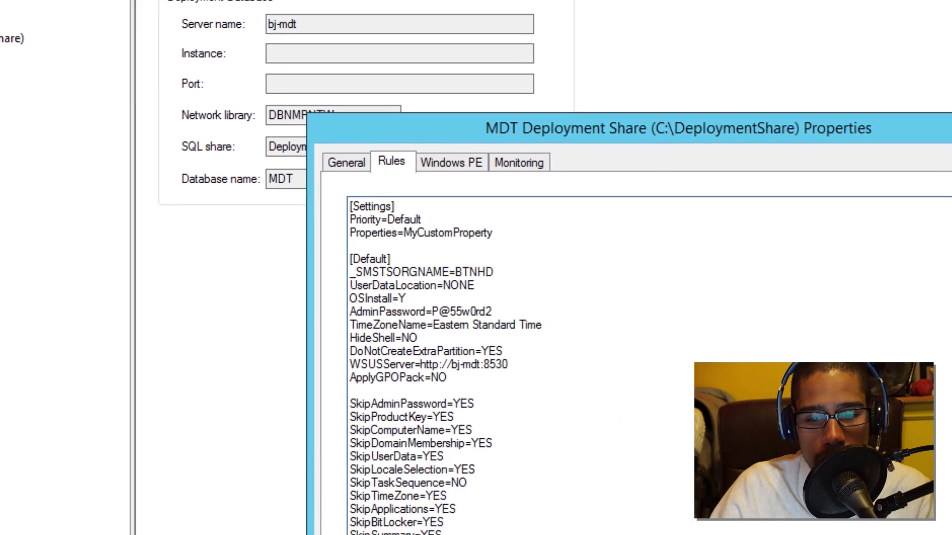
scroll(793, 291, "down", 2)
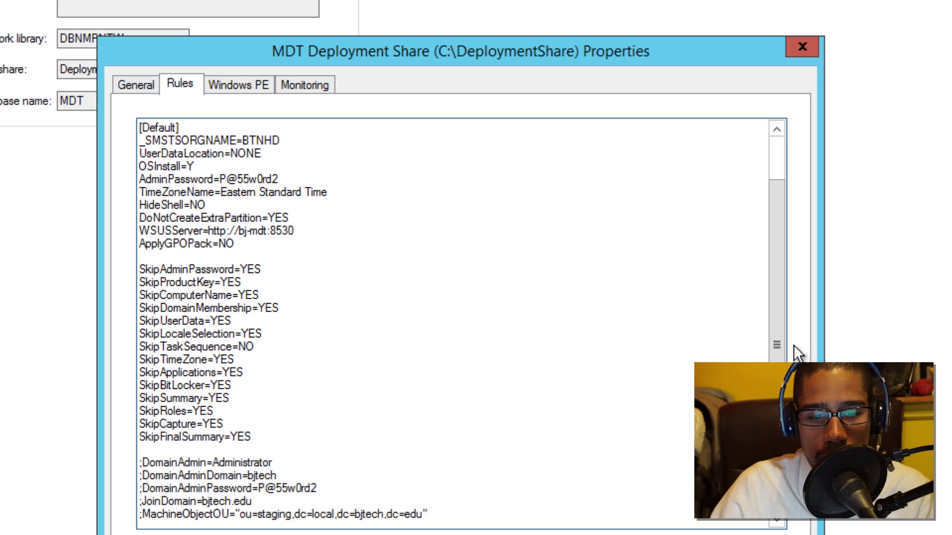
left_click_drag(784, 321, 813, 397)
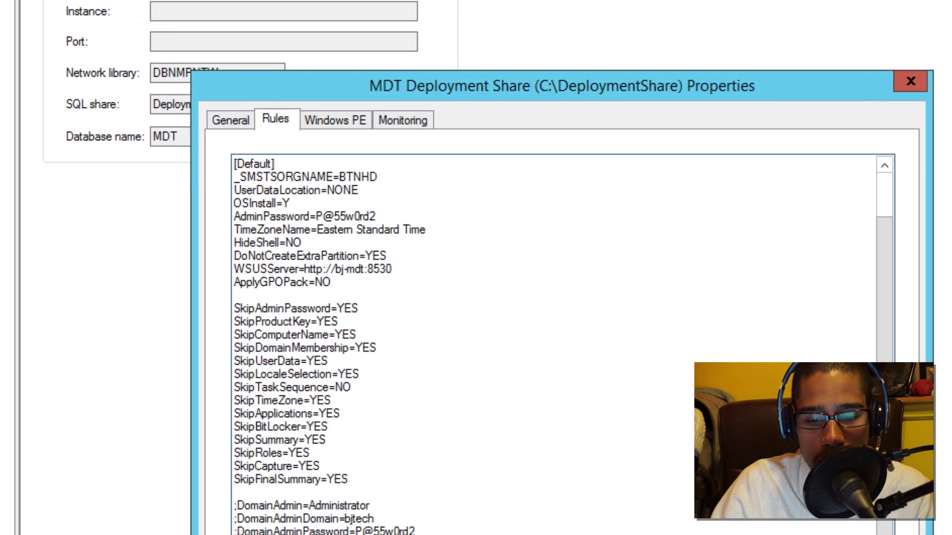
left_click(612, 534)
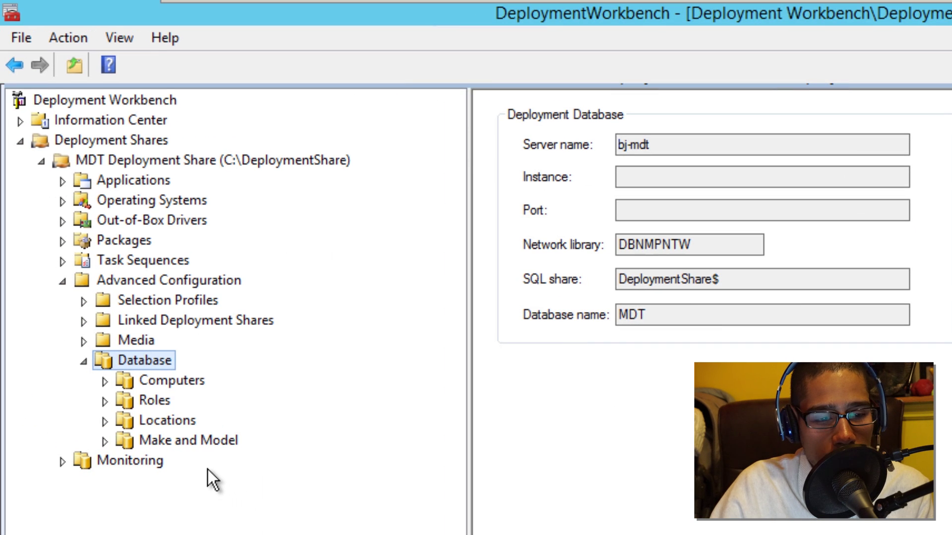
Create a new Make and Model entry in the database with make Dell and model Optiplex 9010
left_click(201, 442)
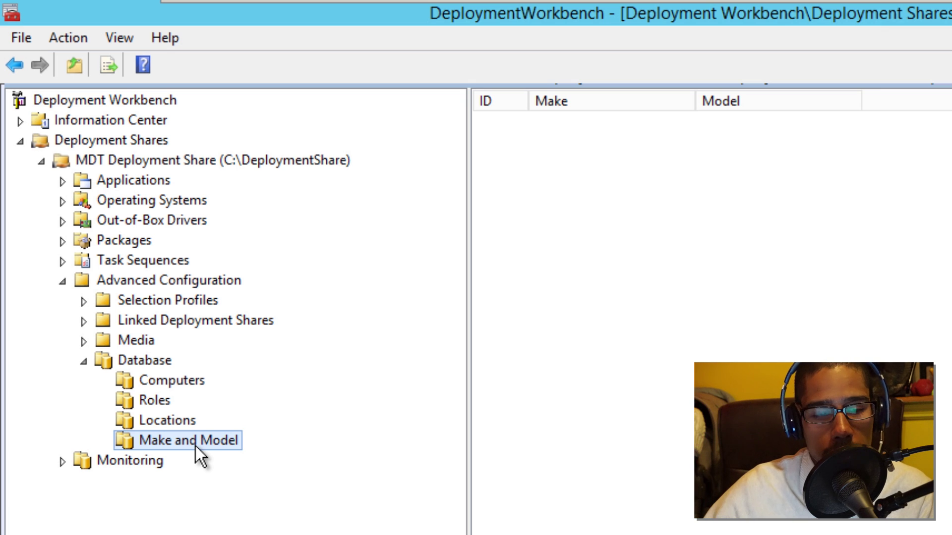
right_click(195, 446)
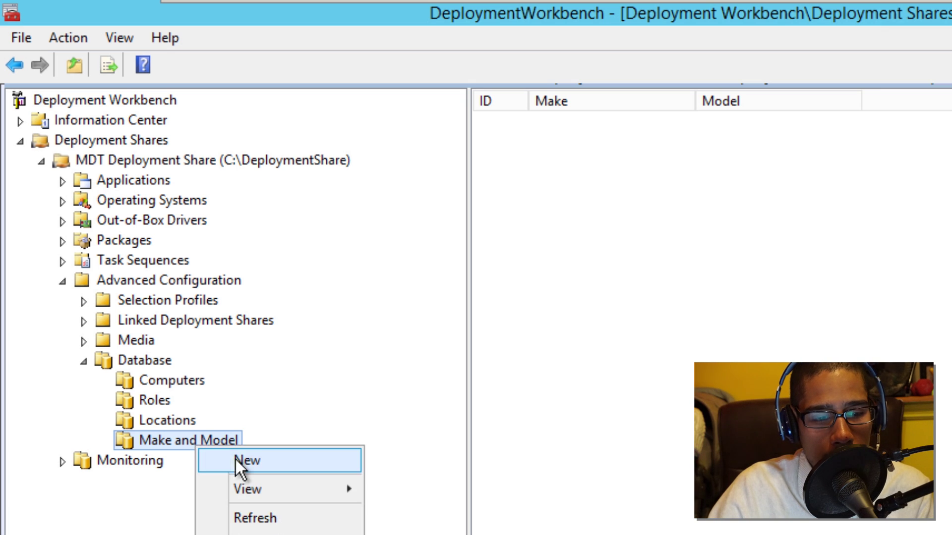
left_click(243, 463)
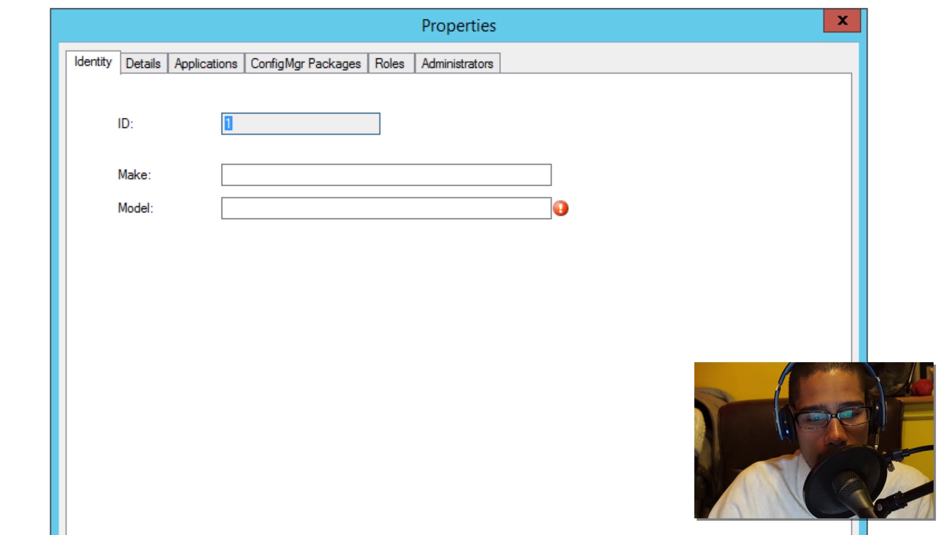
left_click(257, 179)
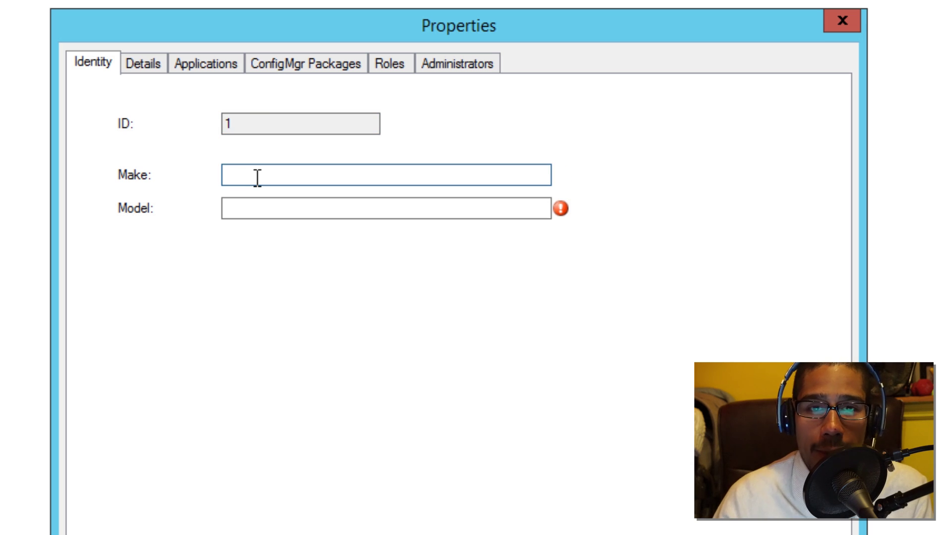
left_click(325, 207)
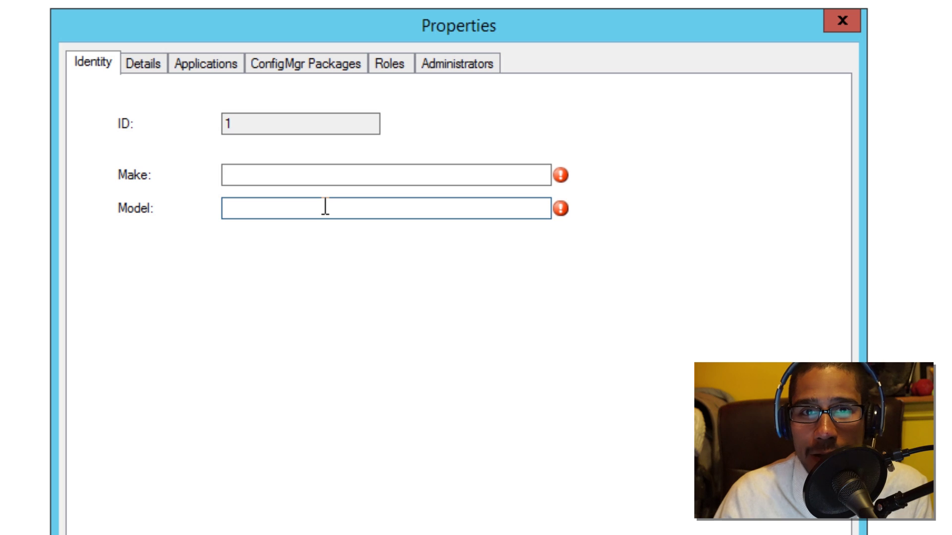
left_click(332, 168)
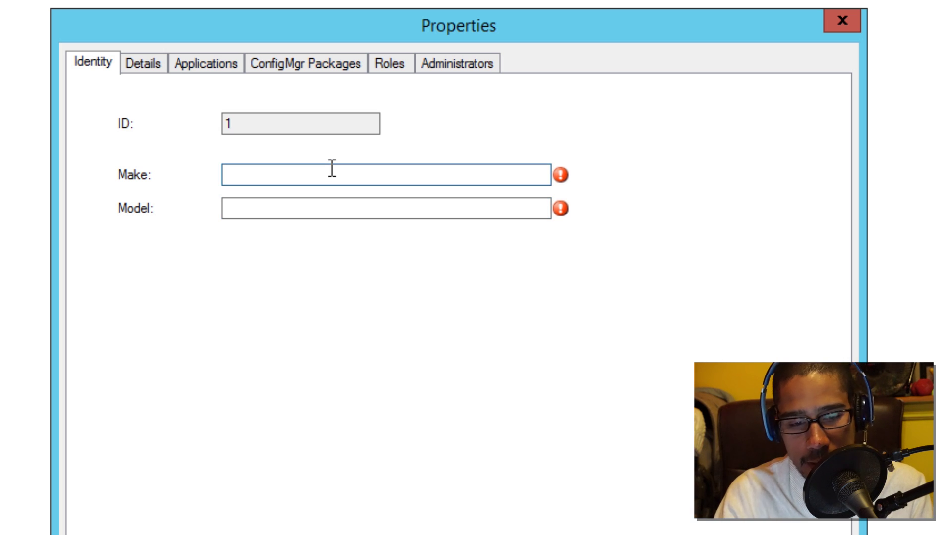
type("Dell")
left_click(317, 207)
type("Op")
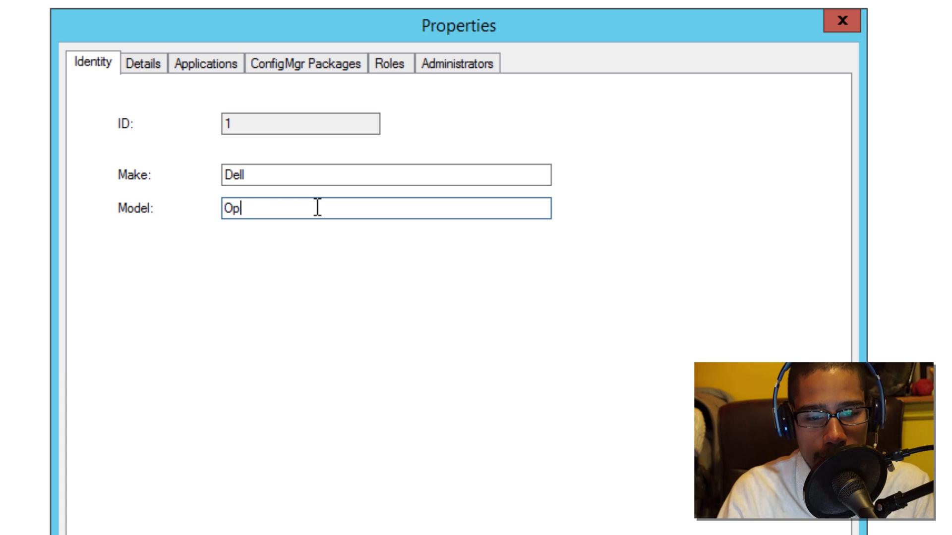
type("tiplex 9010")
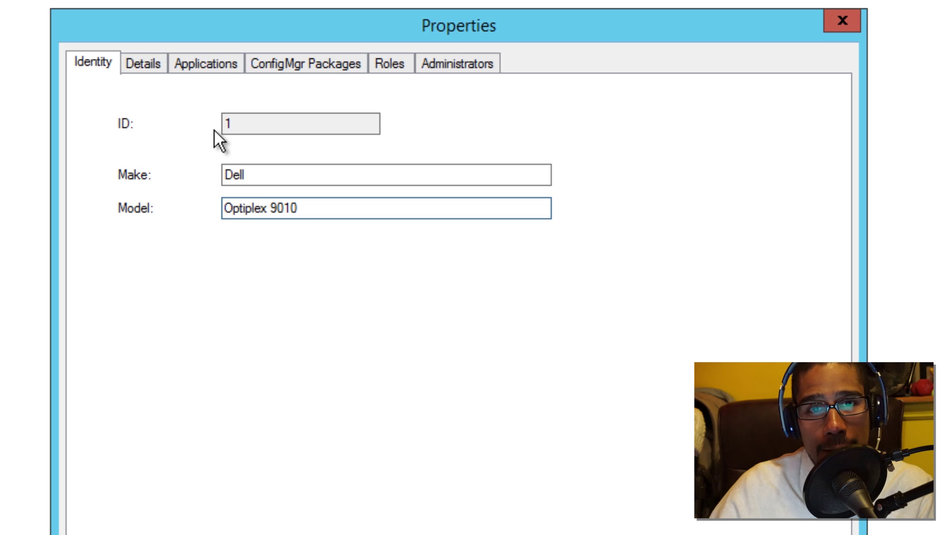
Add the Lite Touch application "Install - Microsoft Visual C++ 2015 - x86-x64" to the Dell Optiplex 9010 entry
left_click(143, 64)
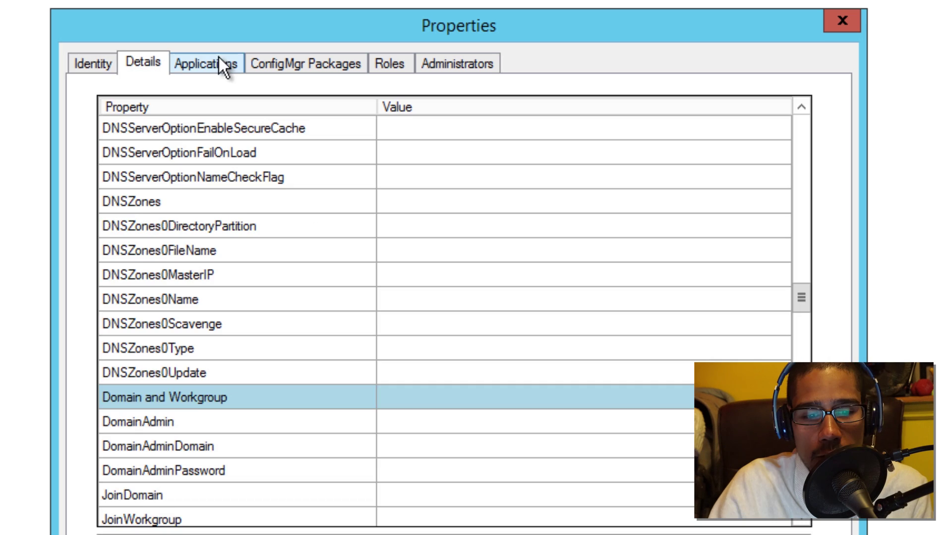
left_click(221, 65)
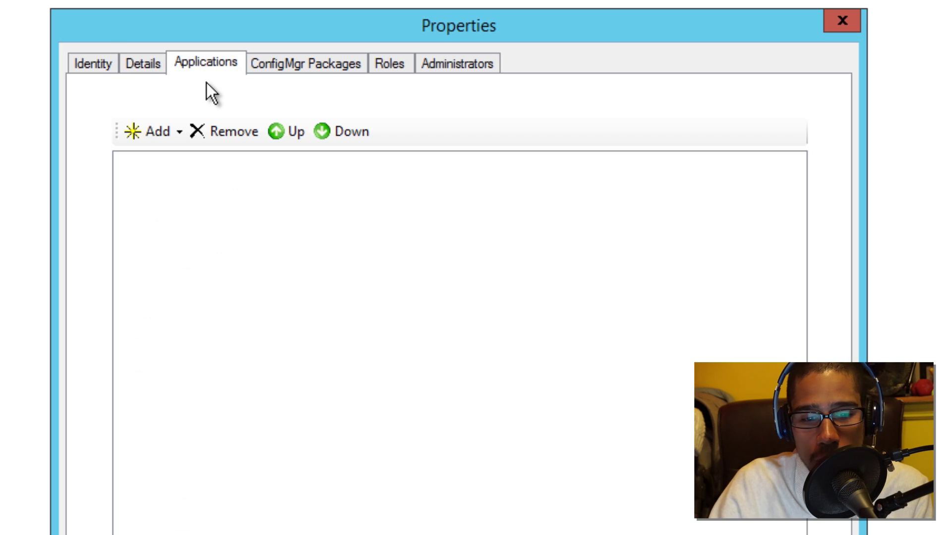
left_click(102, 62)
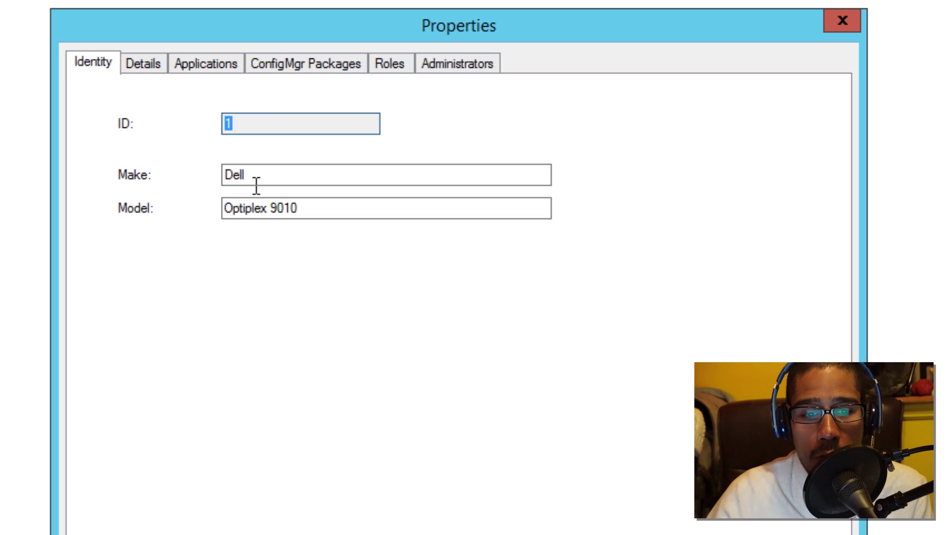
left_click(187, 61)
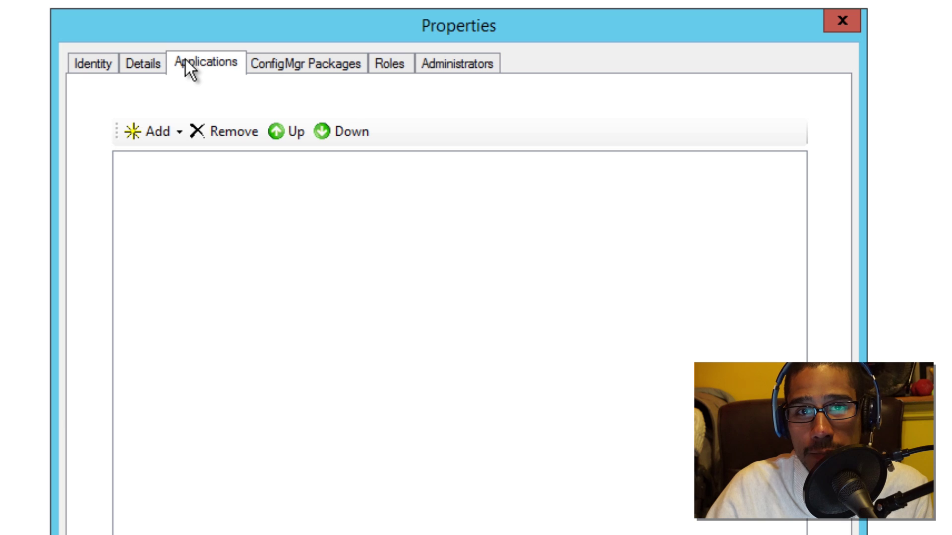
left_click(181, 134)
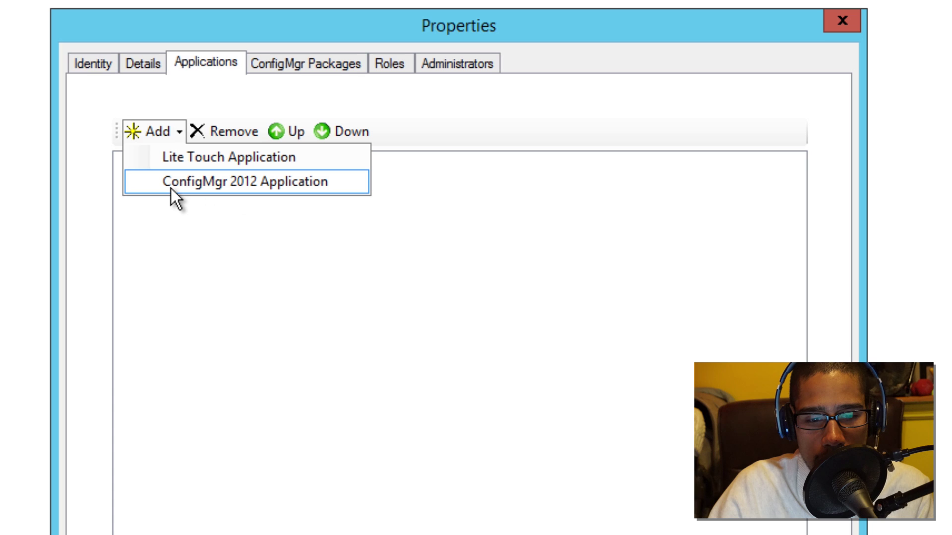
left_click(204, 161)
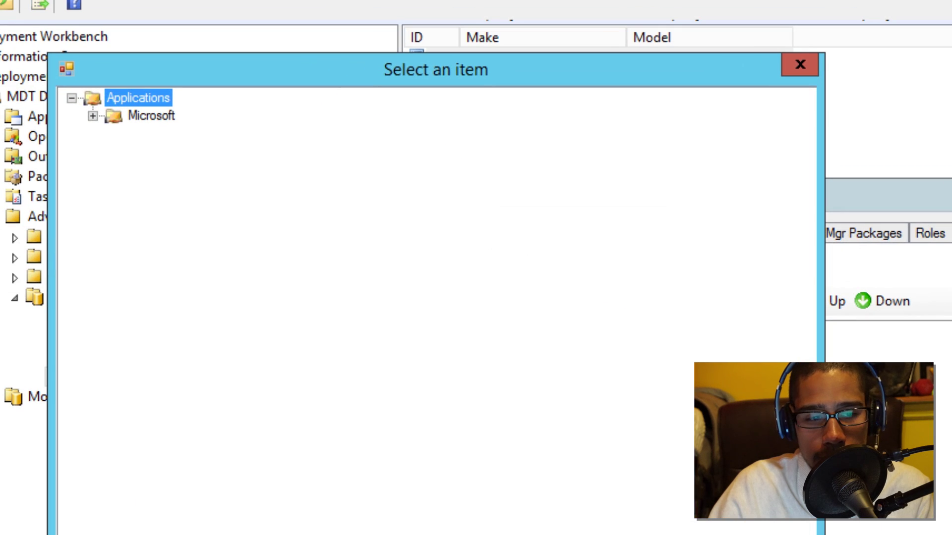
left_click(93, 115)
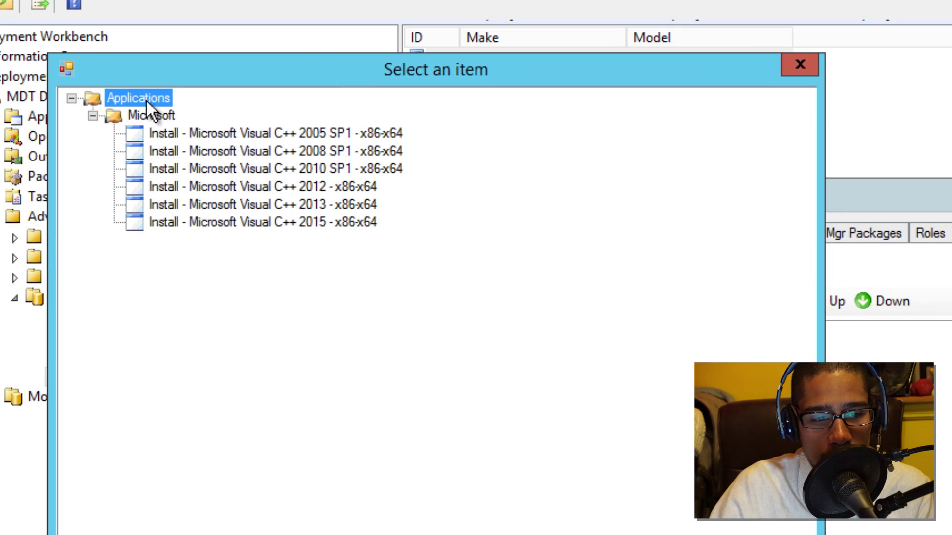
left_click(250, 221)
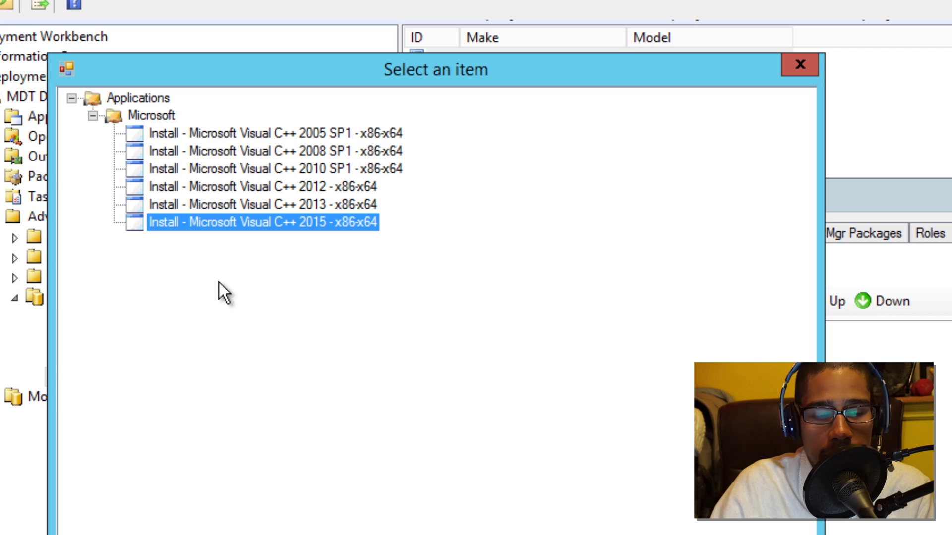
key("Return")
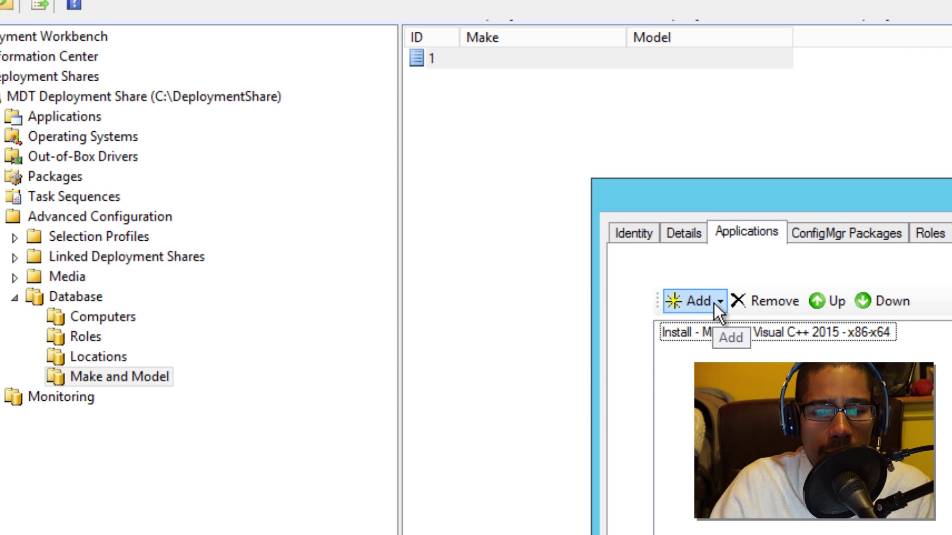
Add the Lite Touch application "Install - Microsoft Visual C++ 2005 SP1 - x86-x64" and move it above the Visual C++ 2015 one
left_click(715, 302)
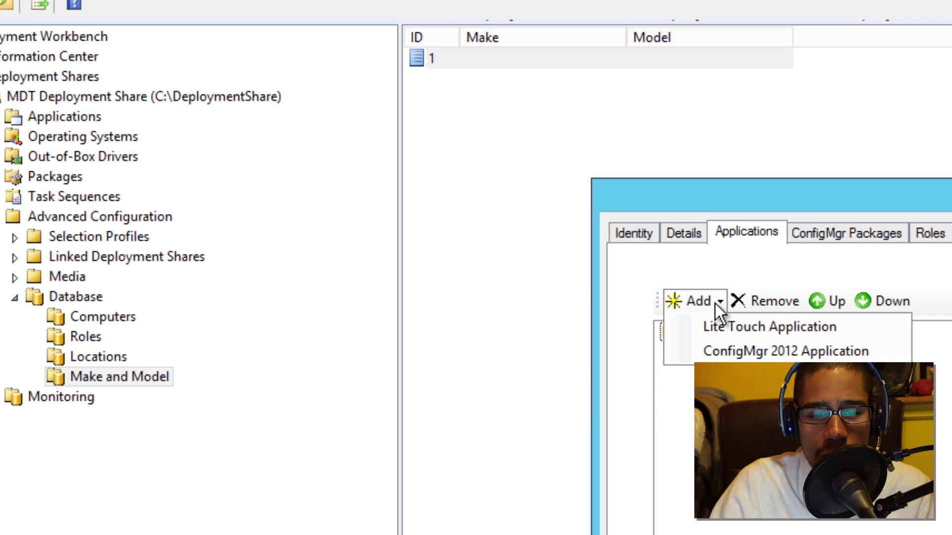
left_click(730, 326)
left_click(151, 174)
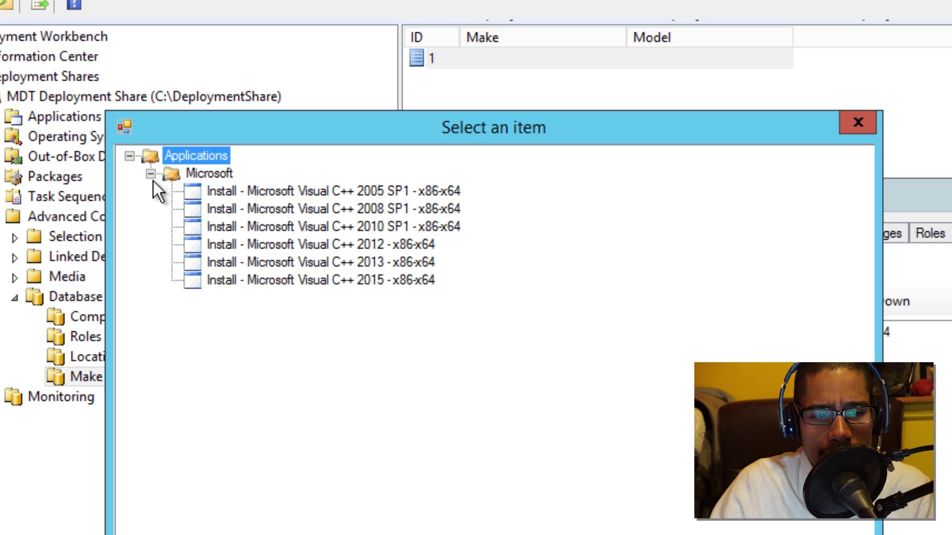
left_click(310, 193)
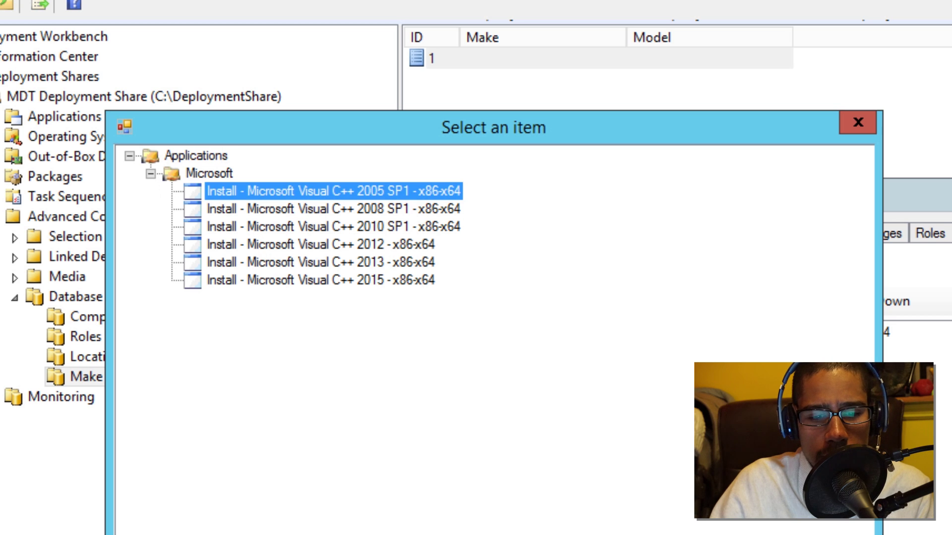
key("Return")
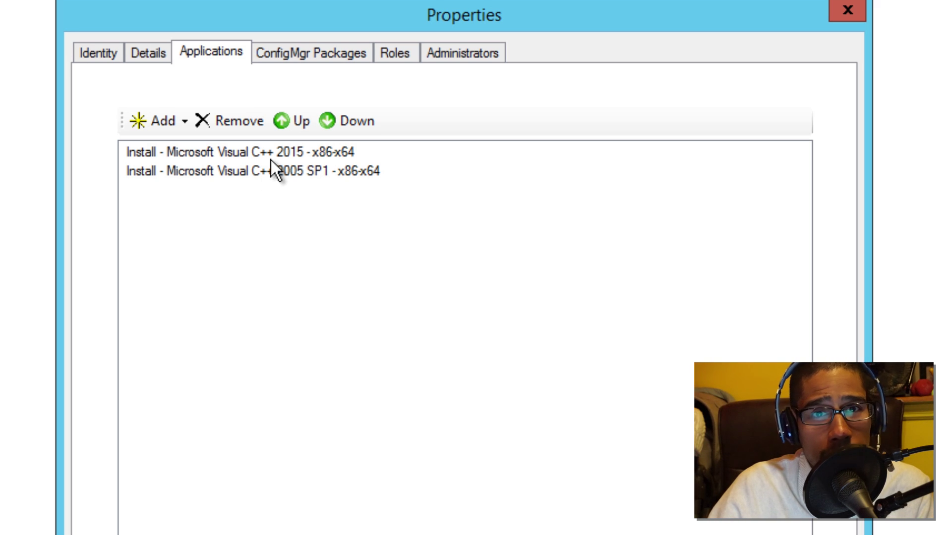
left_click(271, 172)
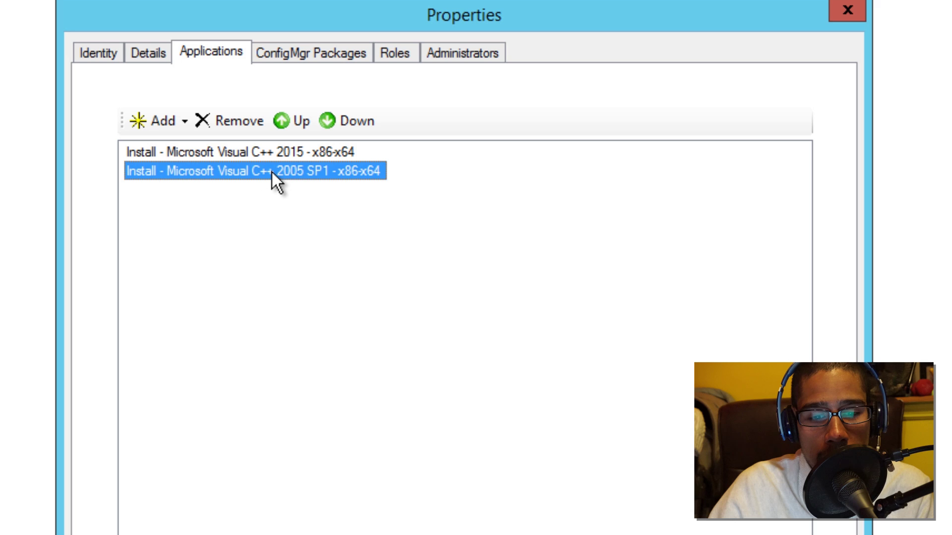
left_click(287, 126)
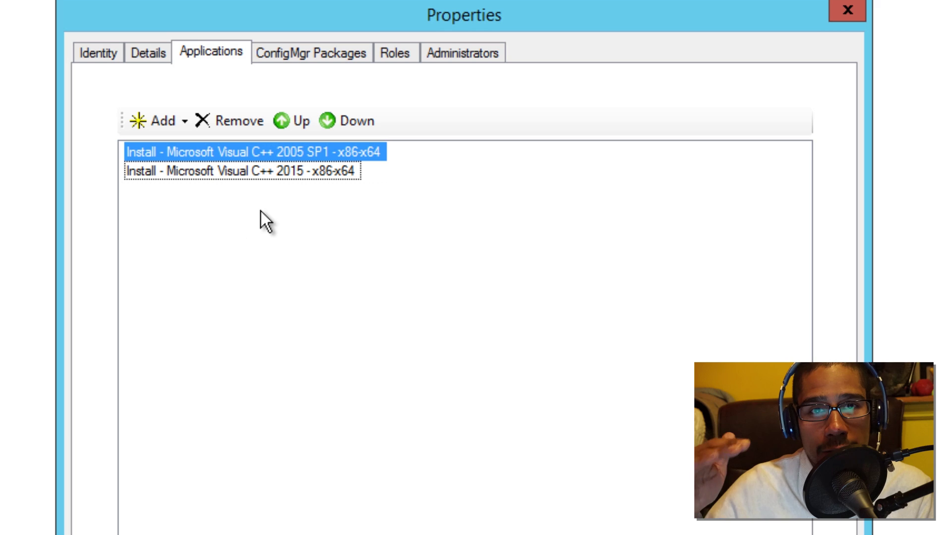
Review the entry's identity and applications, then apply the settings and close its properties
left_click(91, 57)
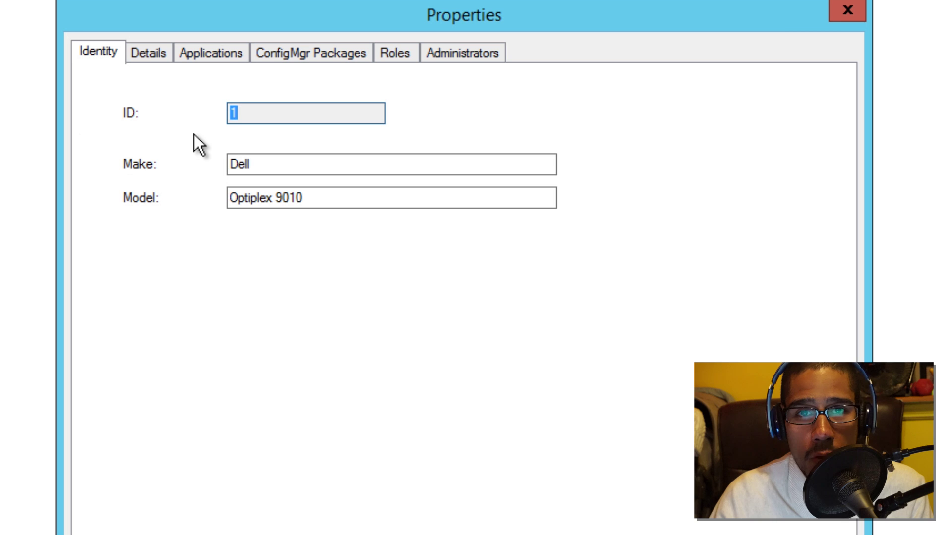
left_click(189, 53)
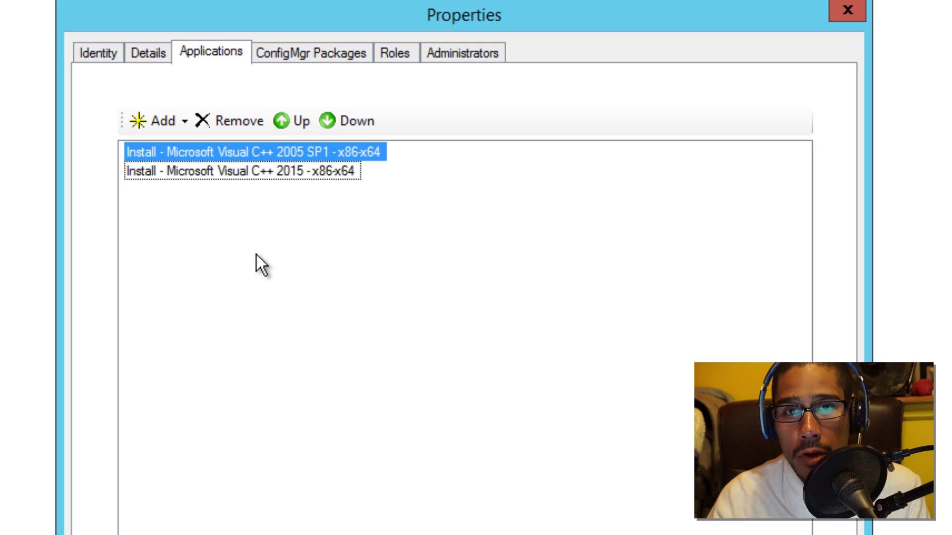
left_click(639, 485)
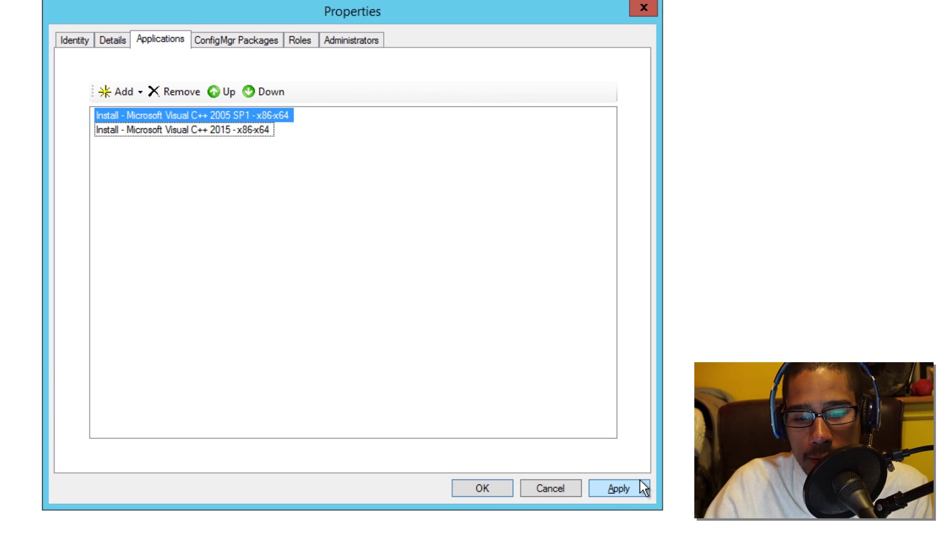
left_click(466, 490)
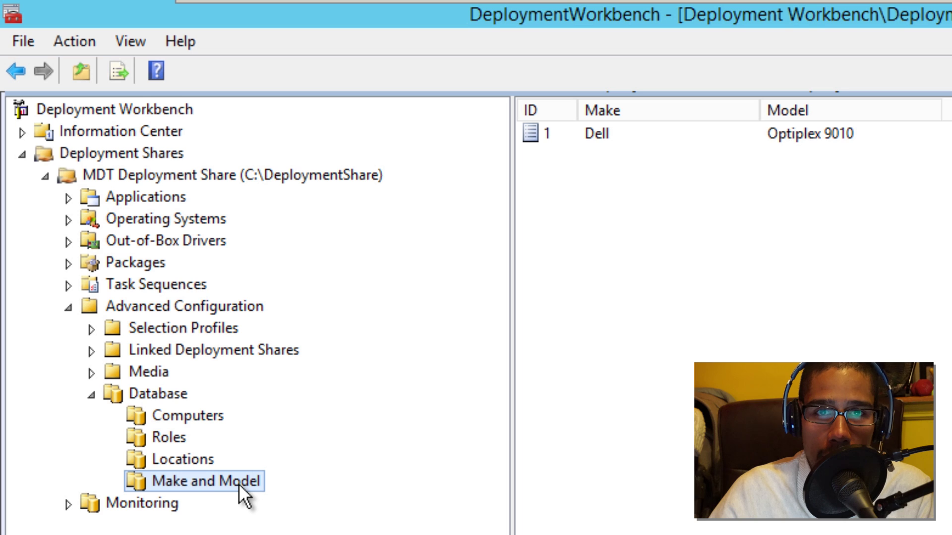
Start configuring the database rules for the Database node and deselect all computer-related queries
left_click(166, 392)
right_click(165, 392)
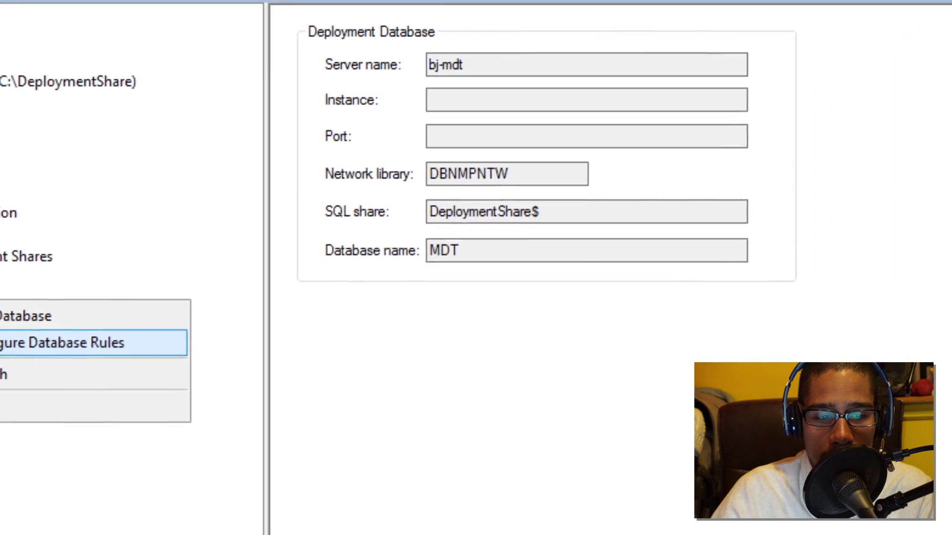
left_click(218, 436)
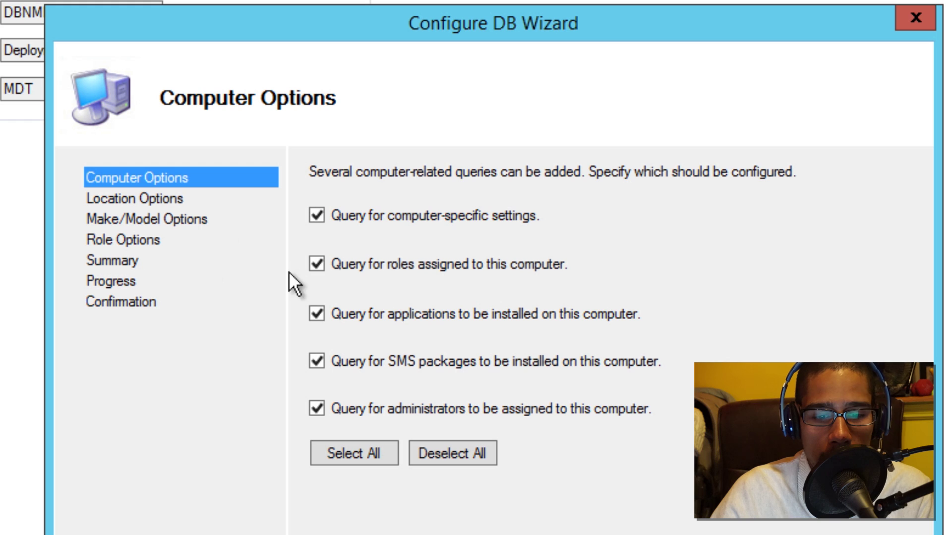
left_click(463, 448)
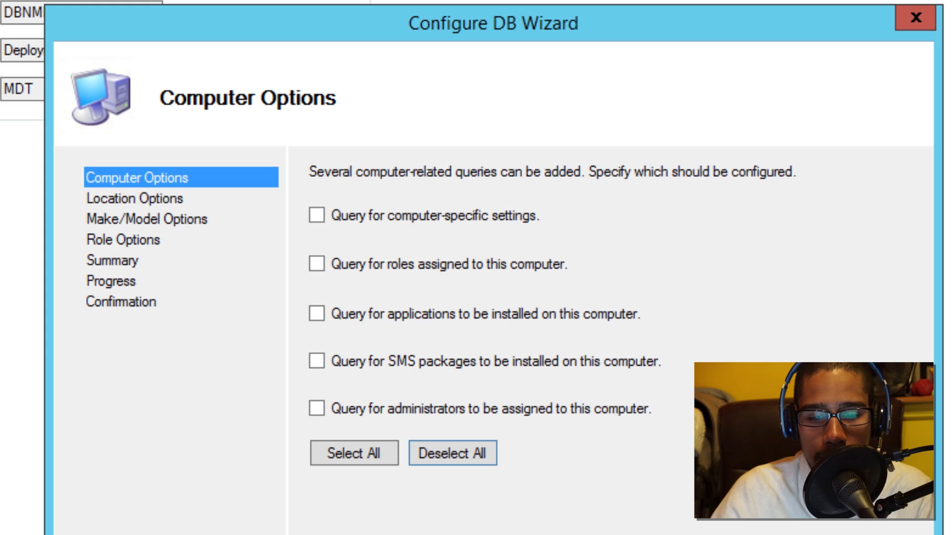
Deselect all location-related queries and keep all make and model queries selected for the database rules
key("Return")
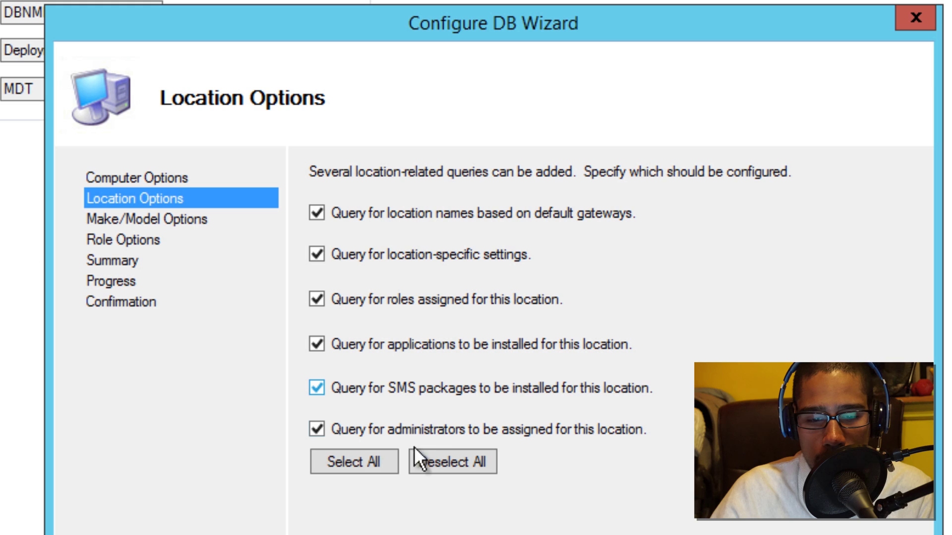
left_click(427, 466)
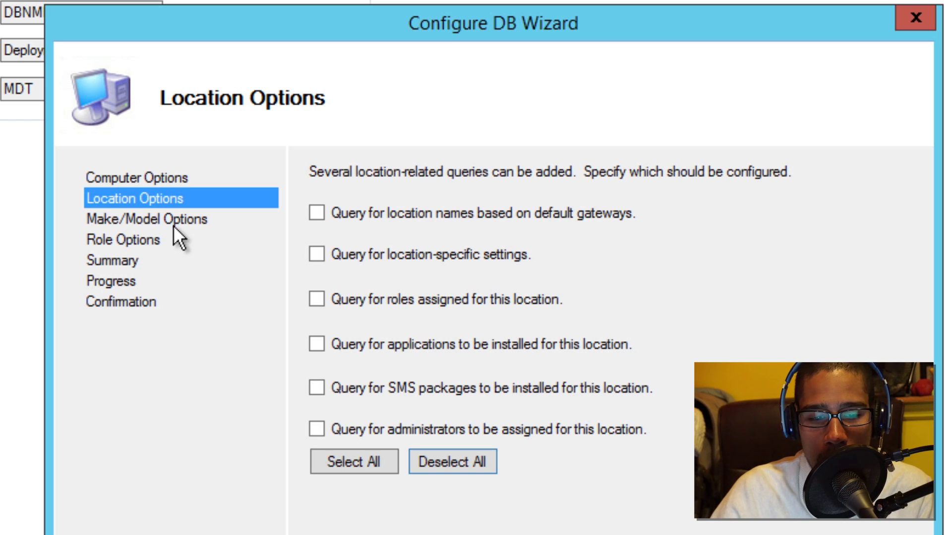
left_click(729, 534)
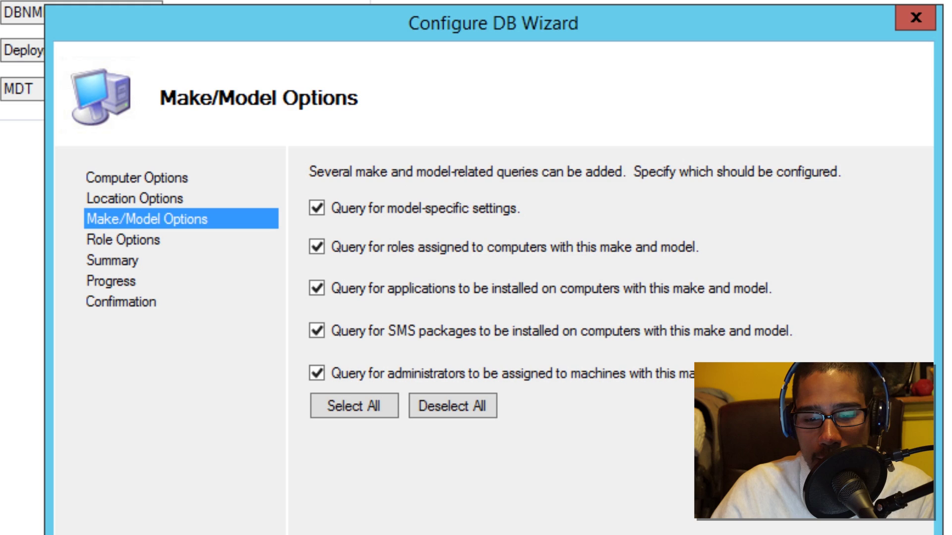
left_click(729, 534)
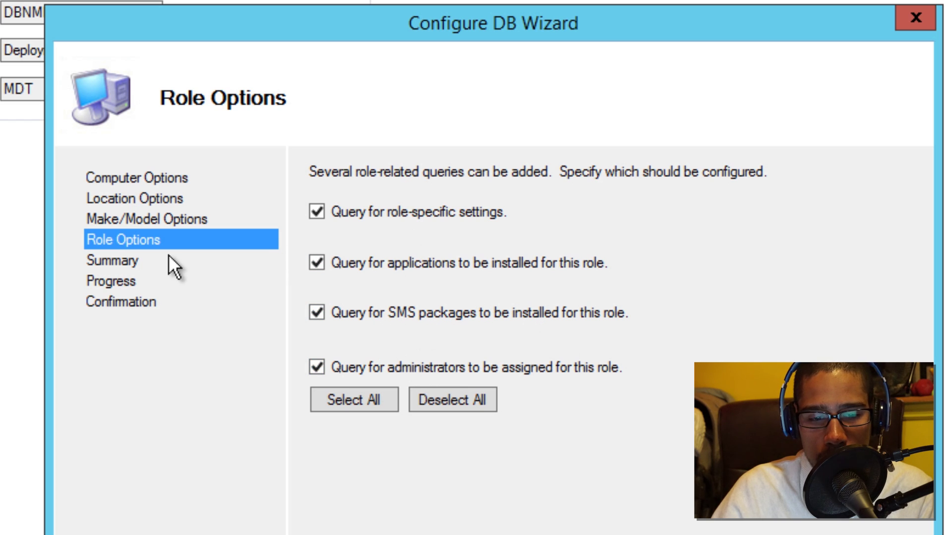
Deselect all role-related queries, review the summary of query settings, and complete the database rules configuration
left_click(452, 402)
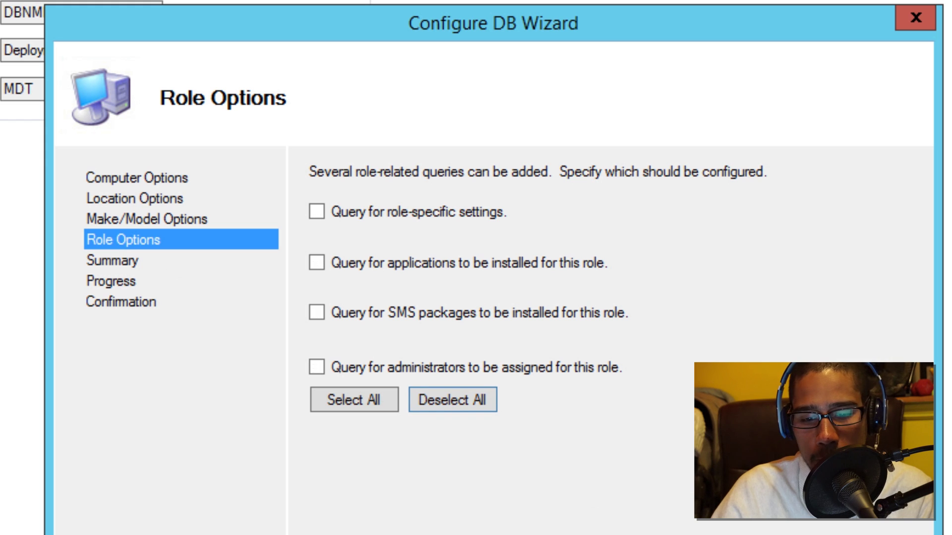
left_click(769, 533)
left_click_drag(868, 347, 869, 453)
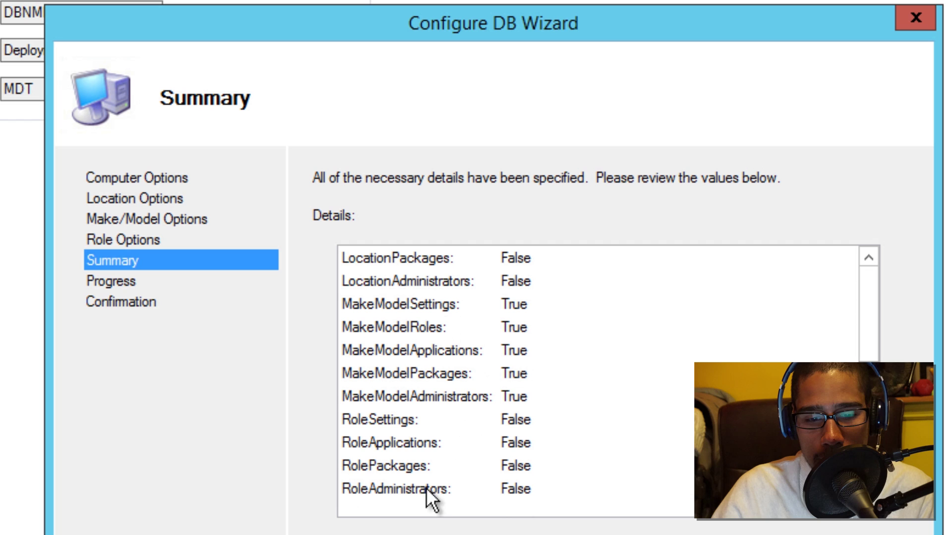
left_click(768, 533)
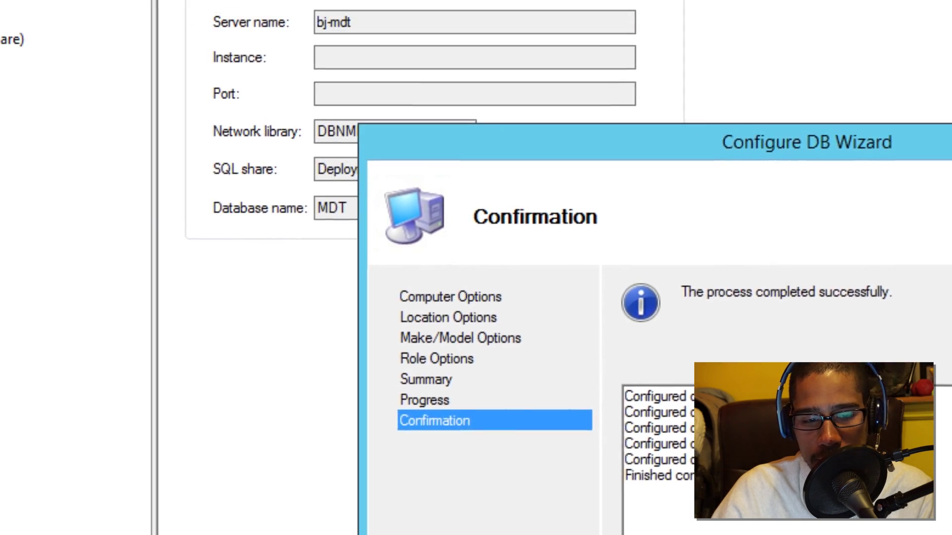
left_click(769, 533)
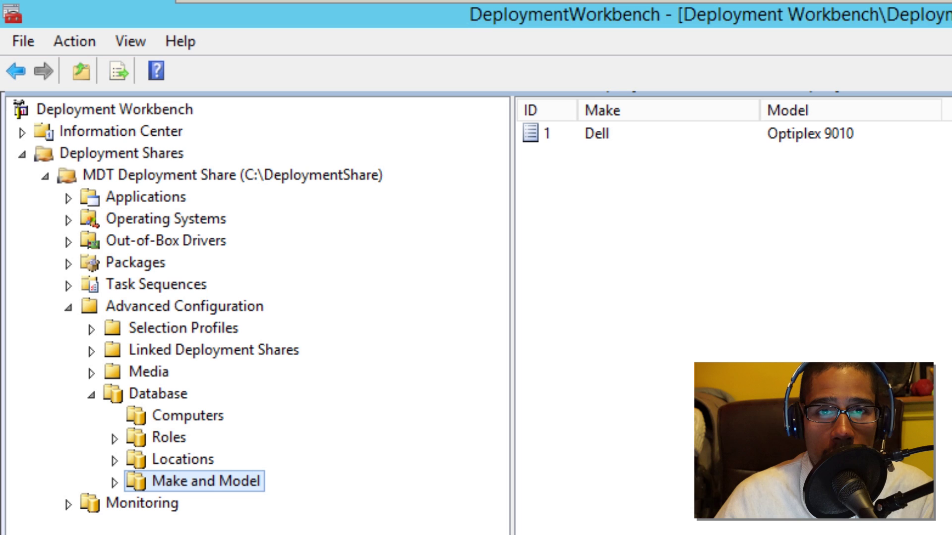
Examine the MDT Deployment Share's rules, checking the Priority line and the MMSettings, MMPackages, MMApps, MMAdmins and MMRoles sections
right_click(184, 174)
left_click(291, 277)
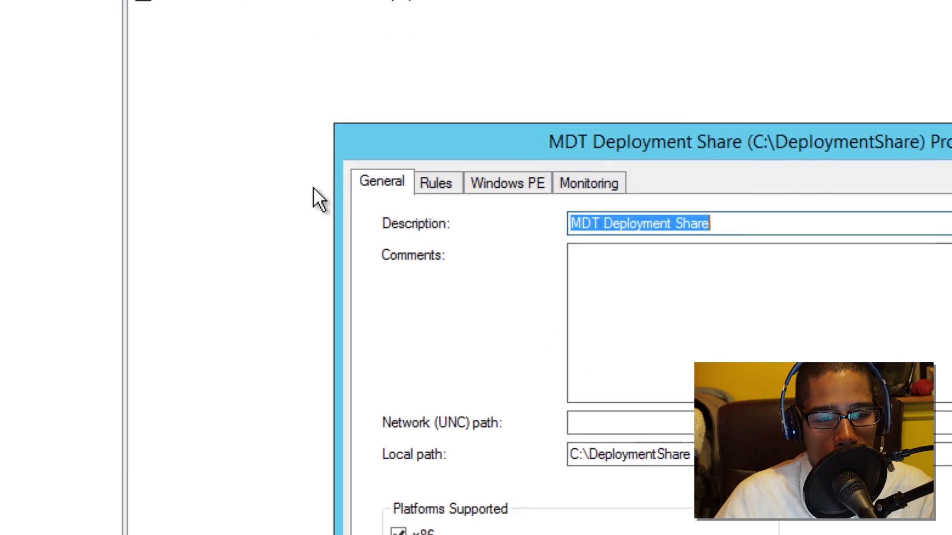
left_click(827, 323)
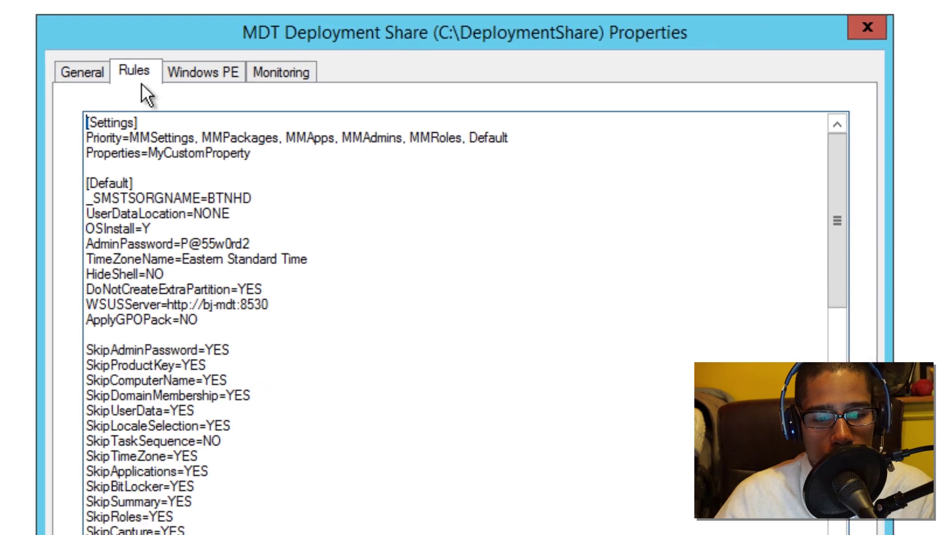
left_click_drag(835, 189, 836, 238)
left_click_drag(612, 175, 599, 253)
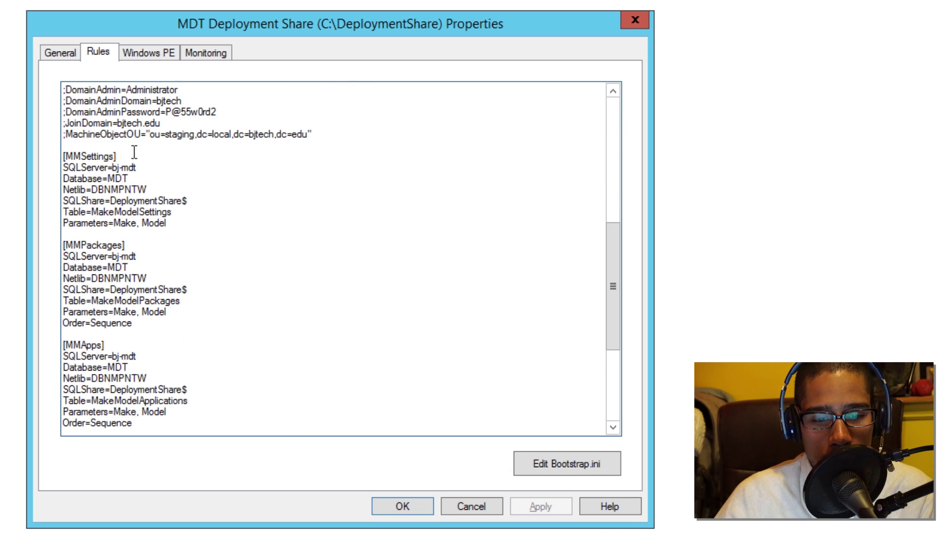
left_click_drag(118, 156, 62, 155)
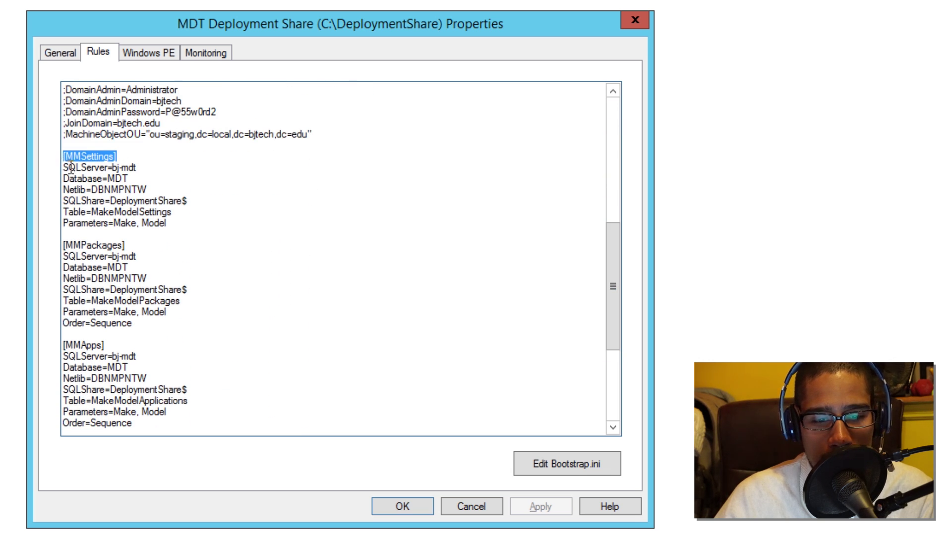
left_click_drag(139, 244, 62, 245)
left_click_drag(613, 242, 602, 336)
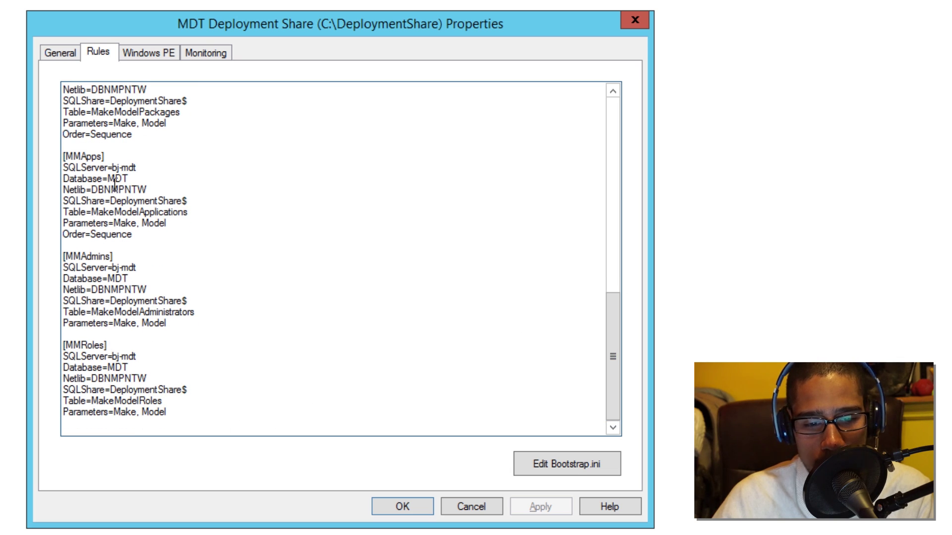
left_click_drag(605, 311, 596, 132)
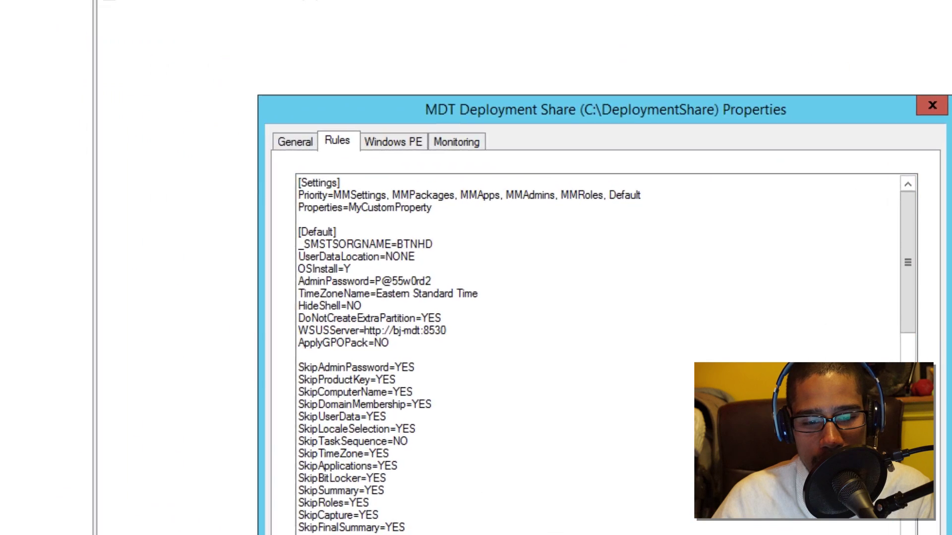
Run an update of the MDT Deployment Share using the option to optimize the boot image updating process, without compression
right_click(133, 157)
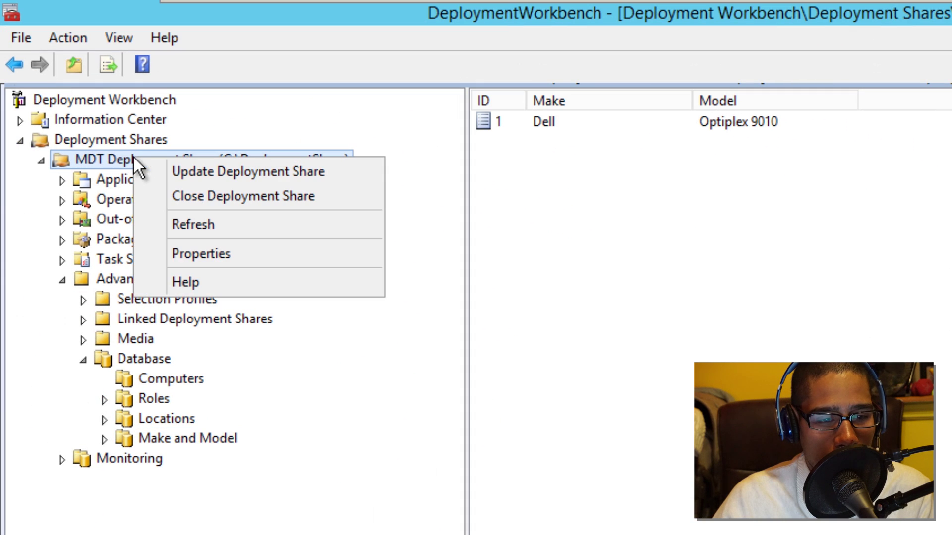
left_click(206, 177)
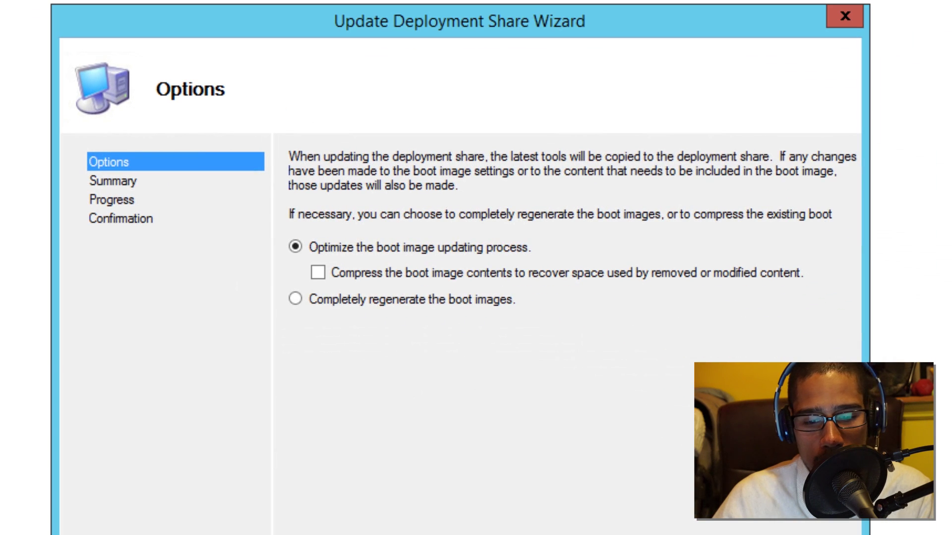
key("Return")
key("Return")
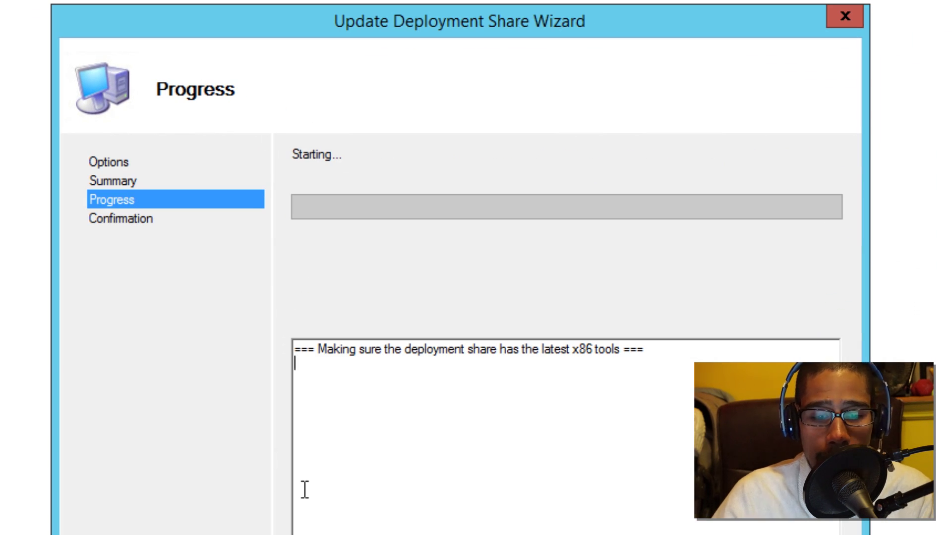